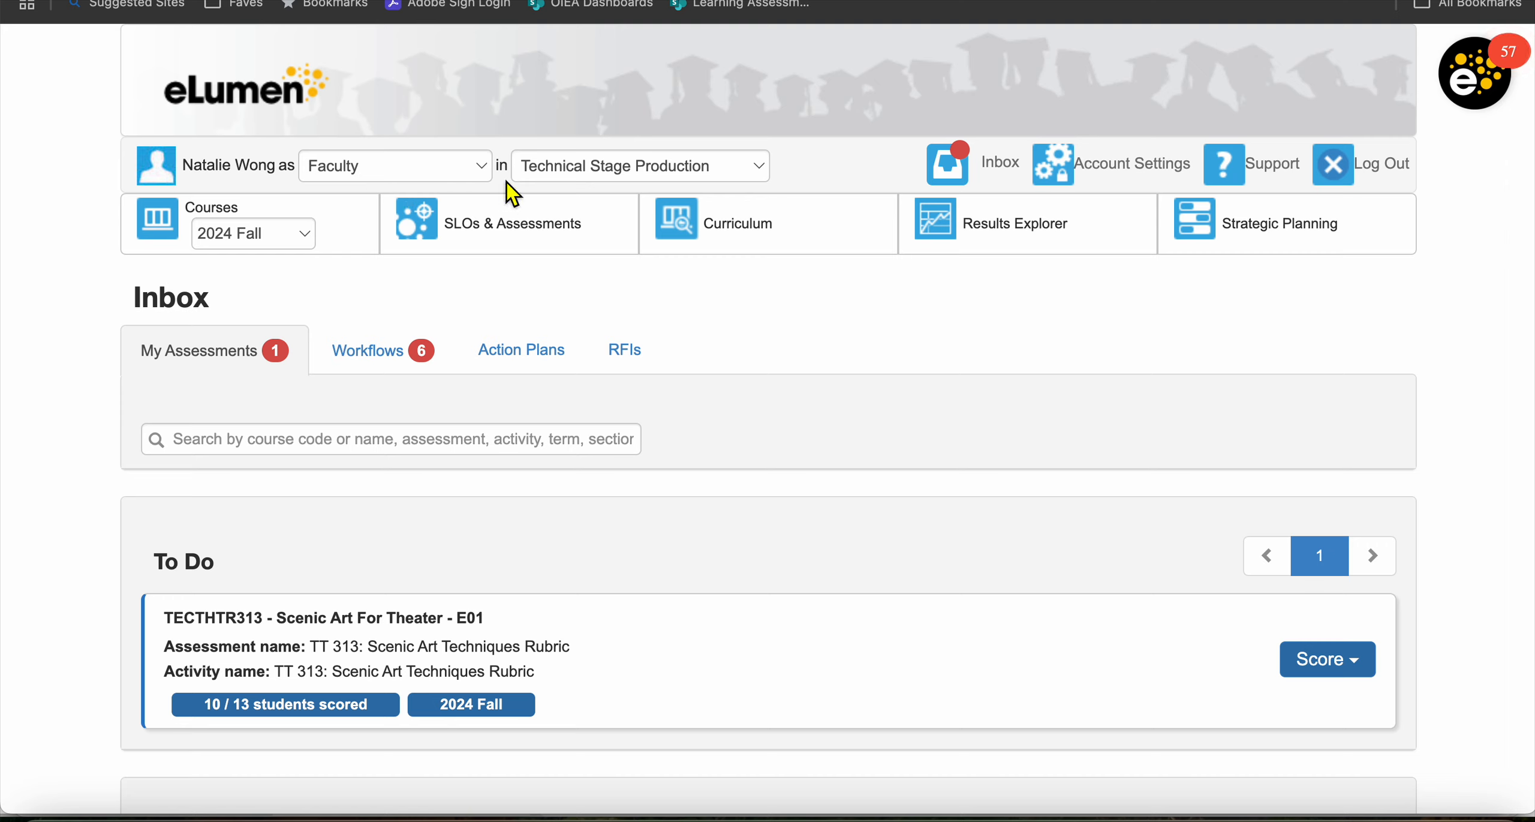
# - Open the Rubric View to score the 2024 Fall TT 313: Scenic Art Techniques Rubric from the To Do list
pyautogui.click(646, 173)
pyautogui.click(645, 174)
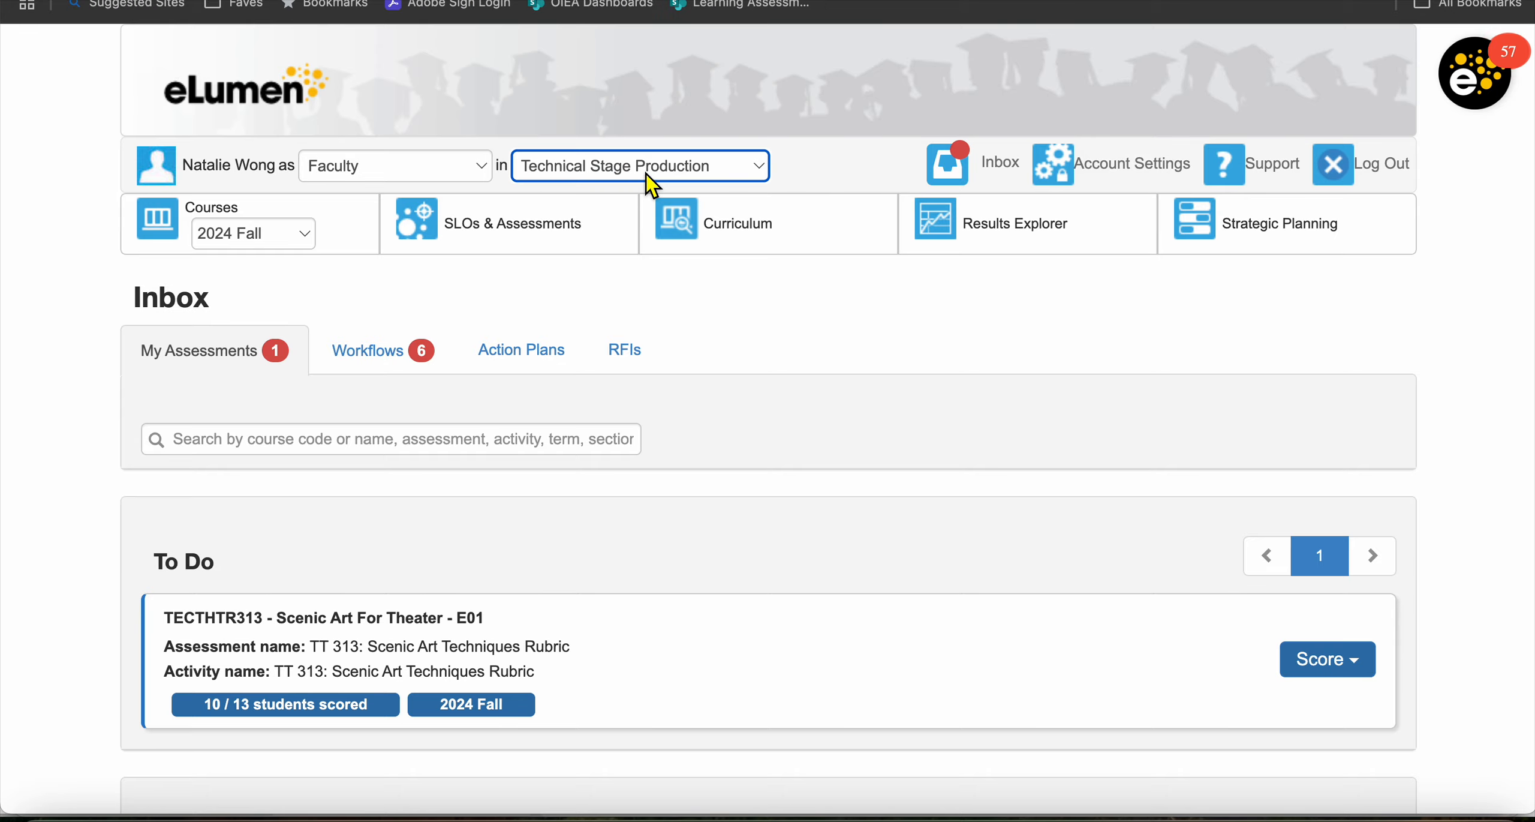
pyautogui.scroll(-5, 648, 183)
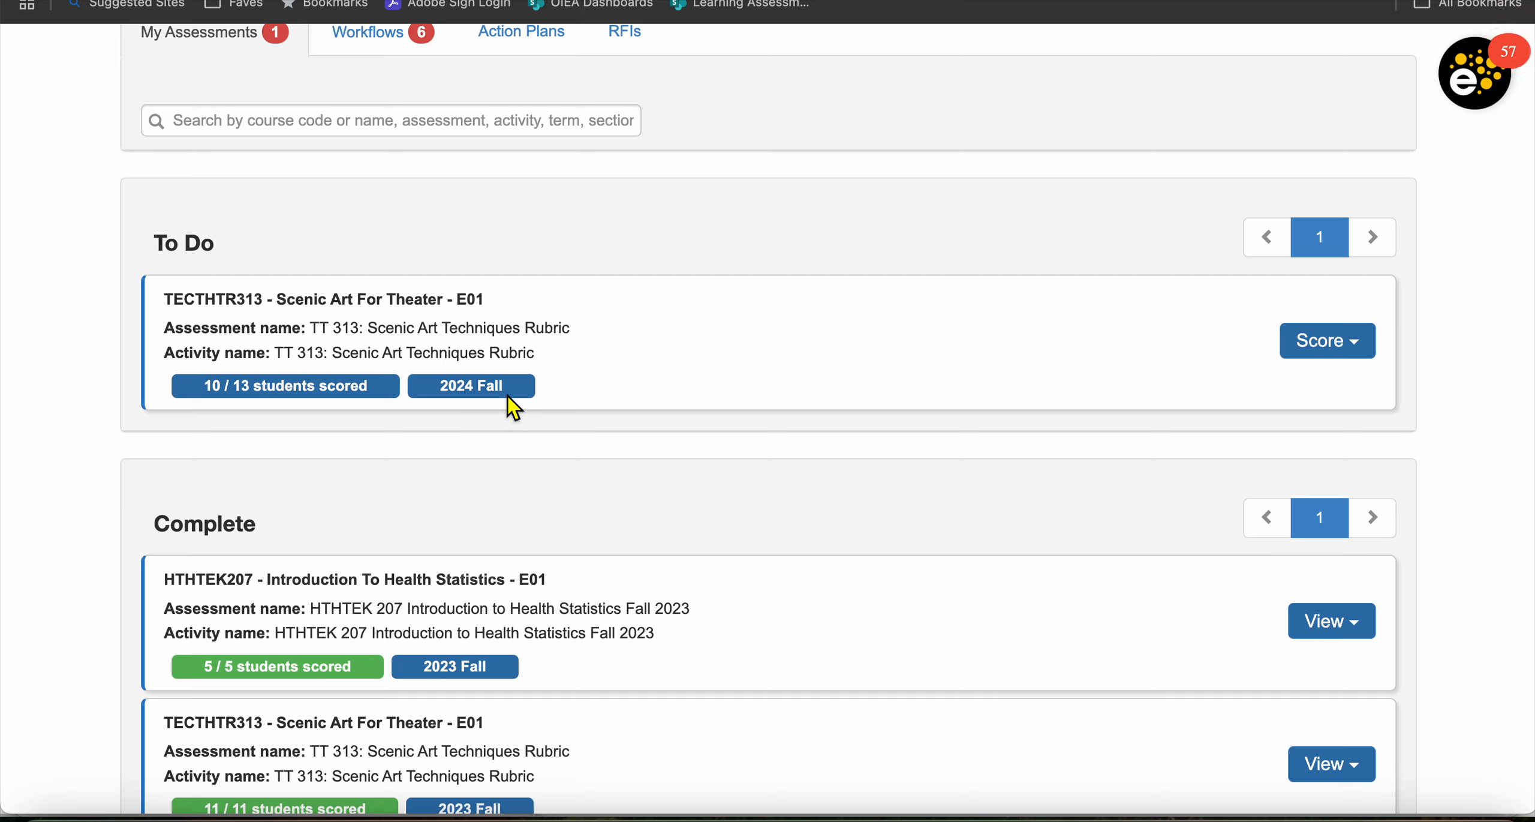
pyautogui.click(1334, 356)
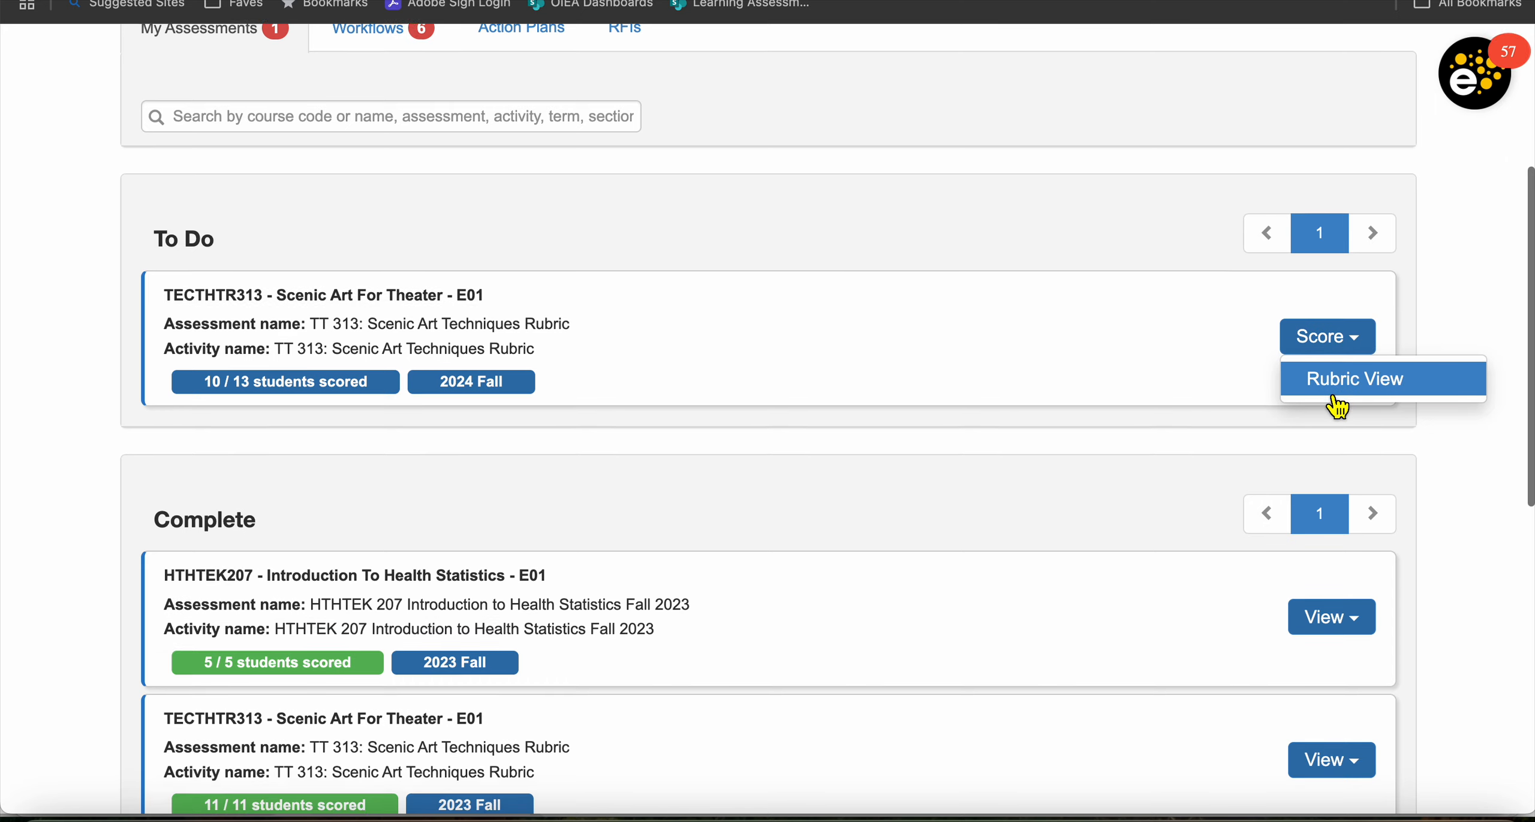
pyautogui.click(1337, 391)
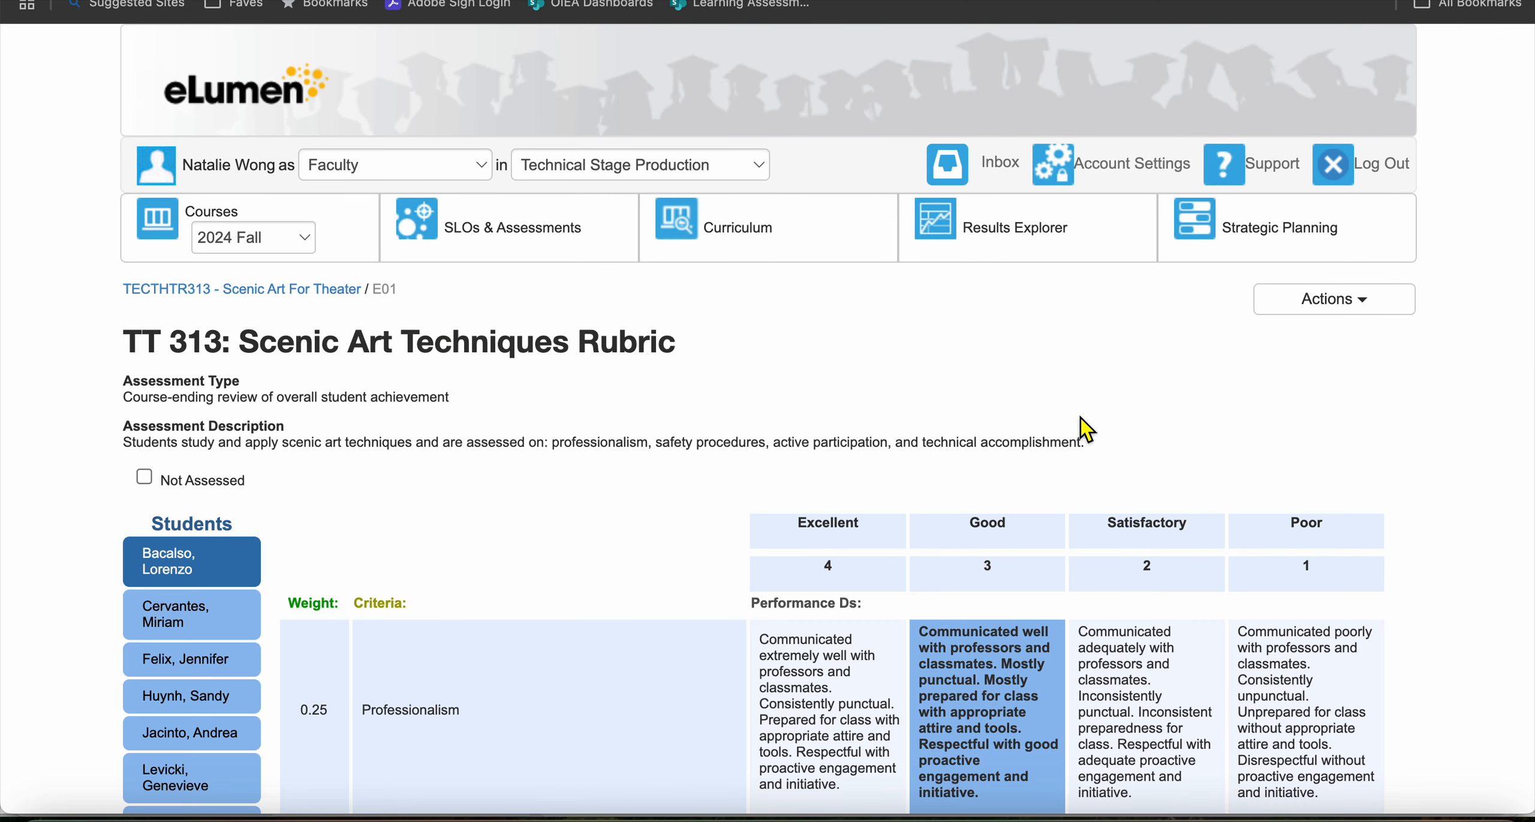
# - Score the first unscored student Excellent in Professionalism and Active Participation, and Good in Safety Procedures and Technical Accomplishment
pyautogui.scroll(-5, 1017, 413)
pyautogui.scroll(-2, 1023, 428)
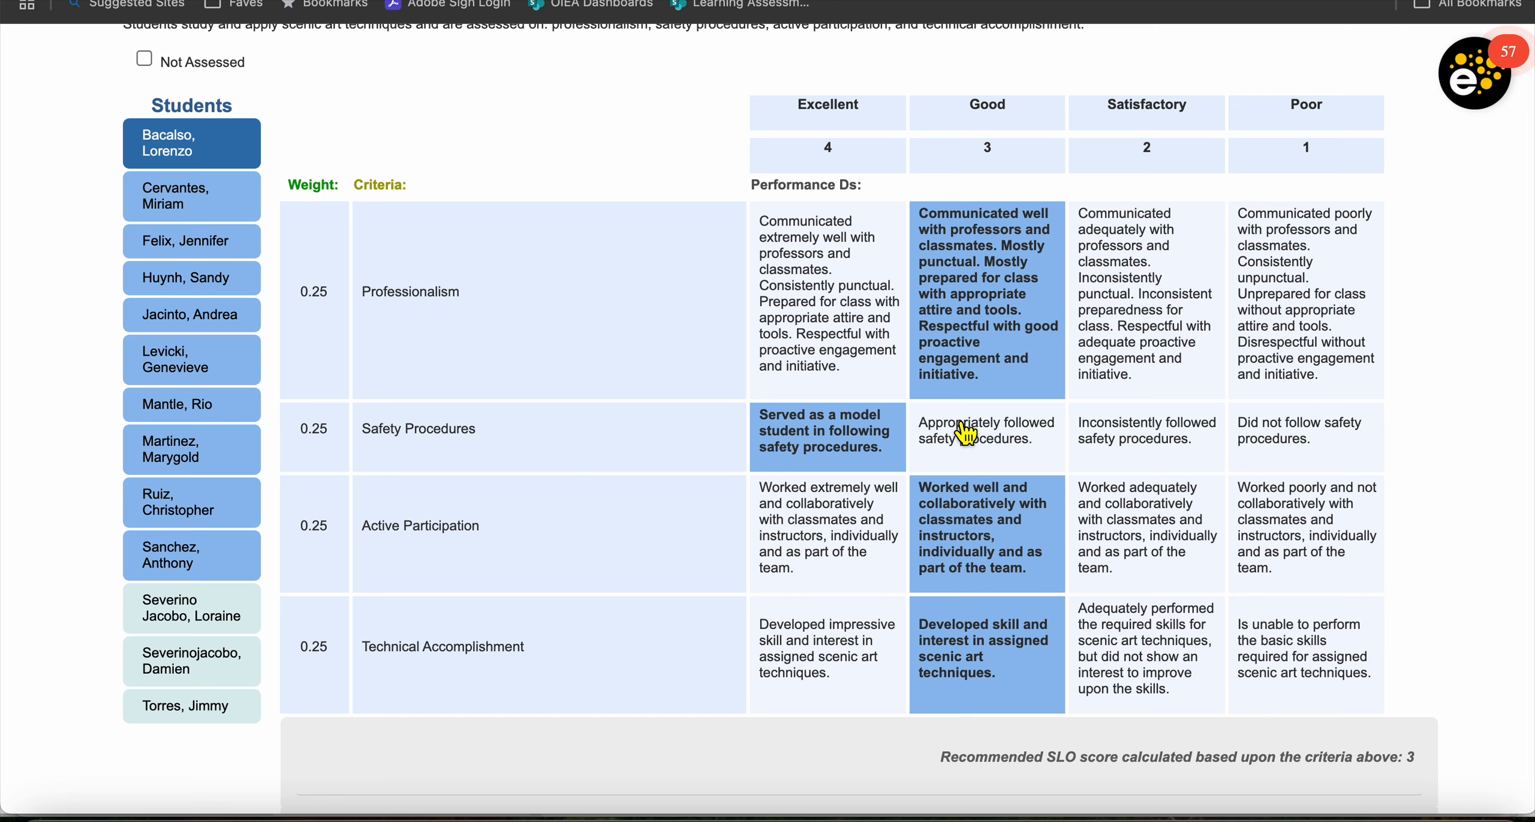
pyautogui.scroll(-1, 751, 447)
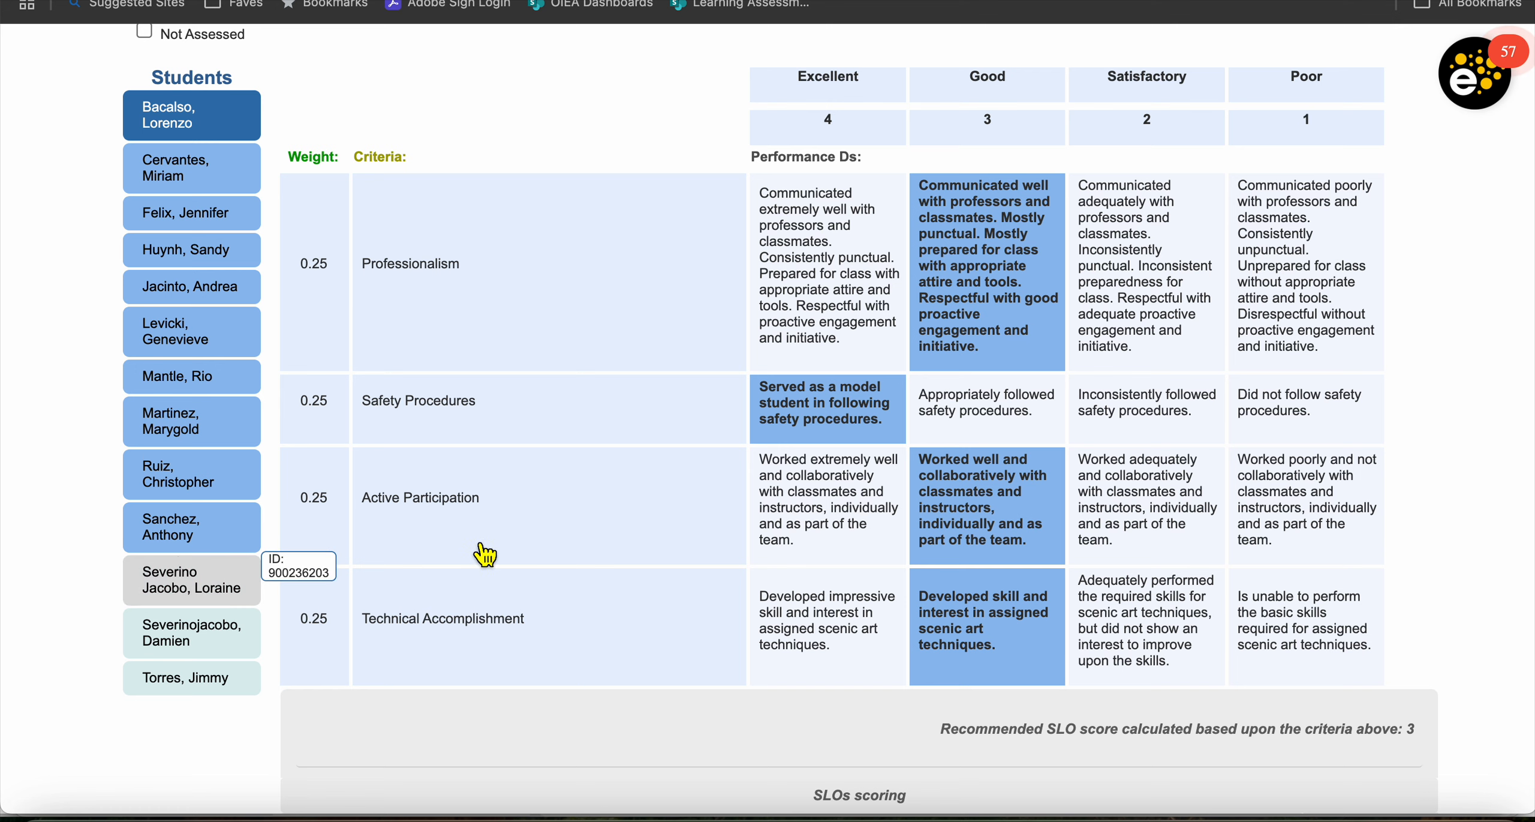
pyautogui.scroll(-5, 482, 533)
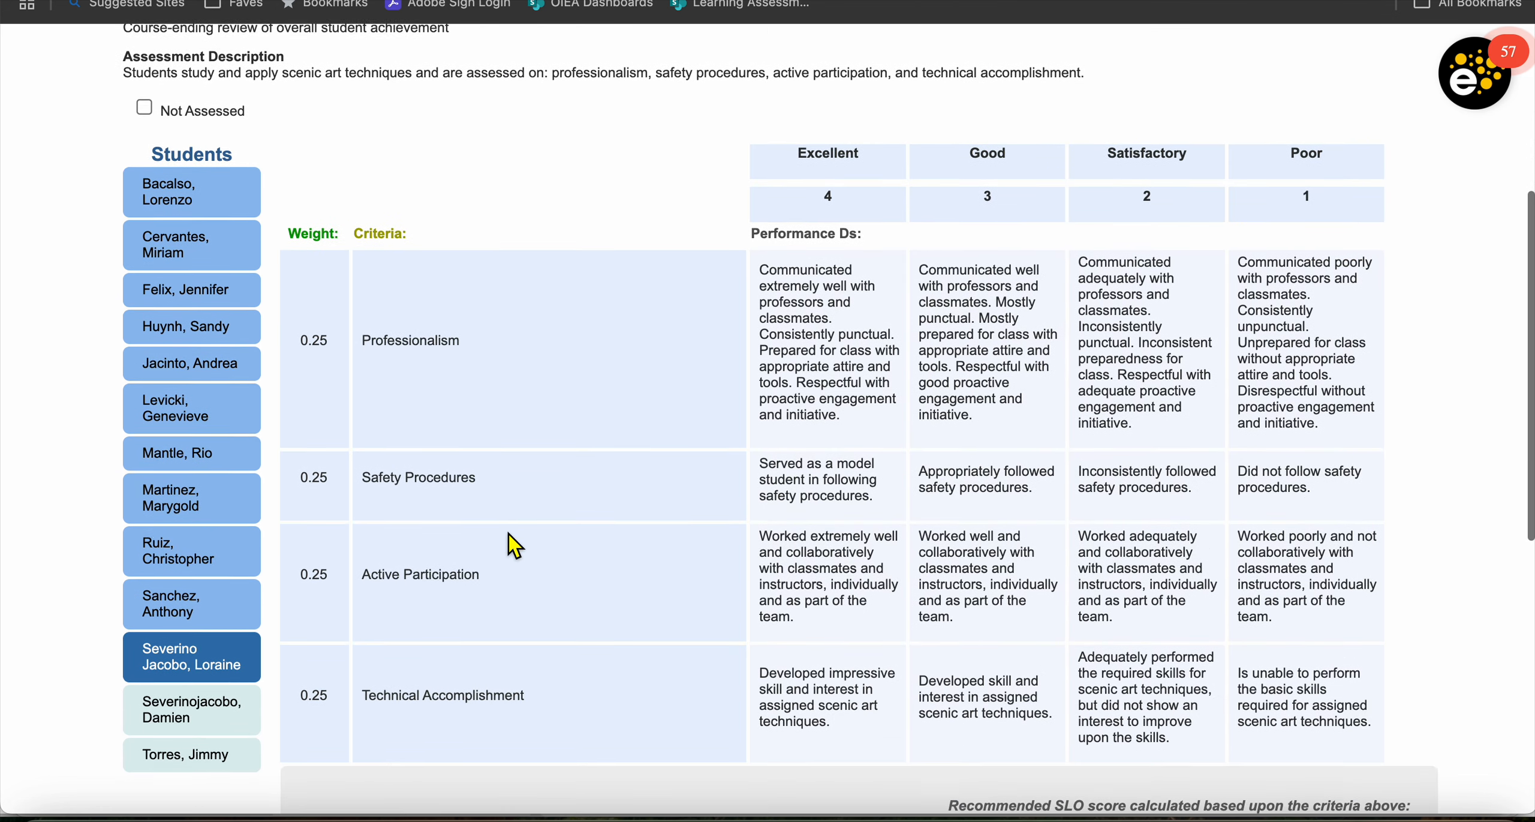
pyautogui.scroll(-1, 514, 544)
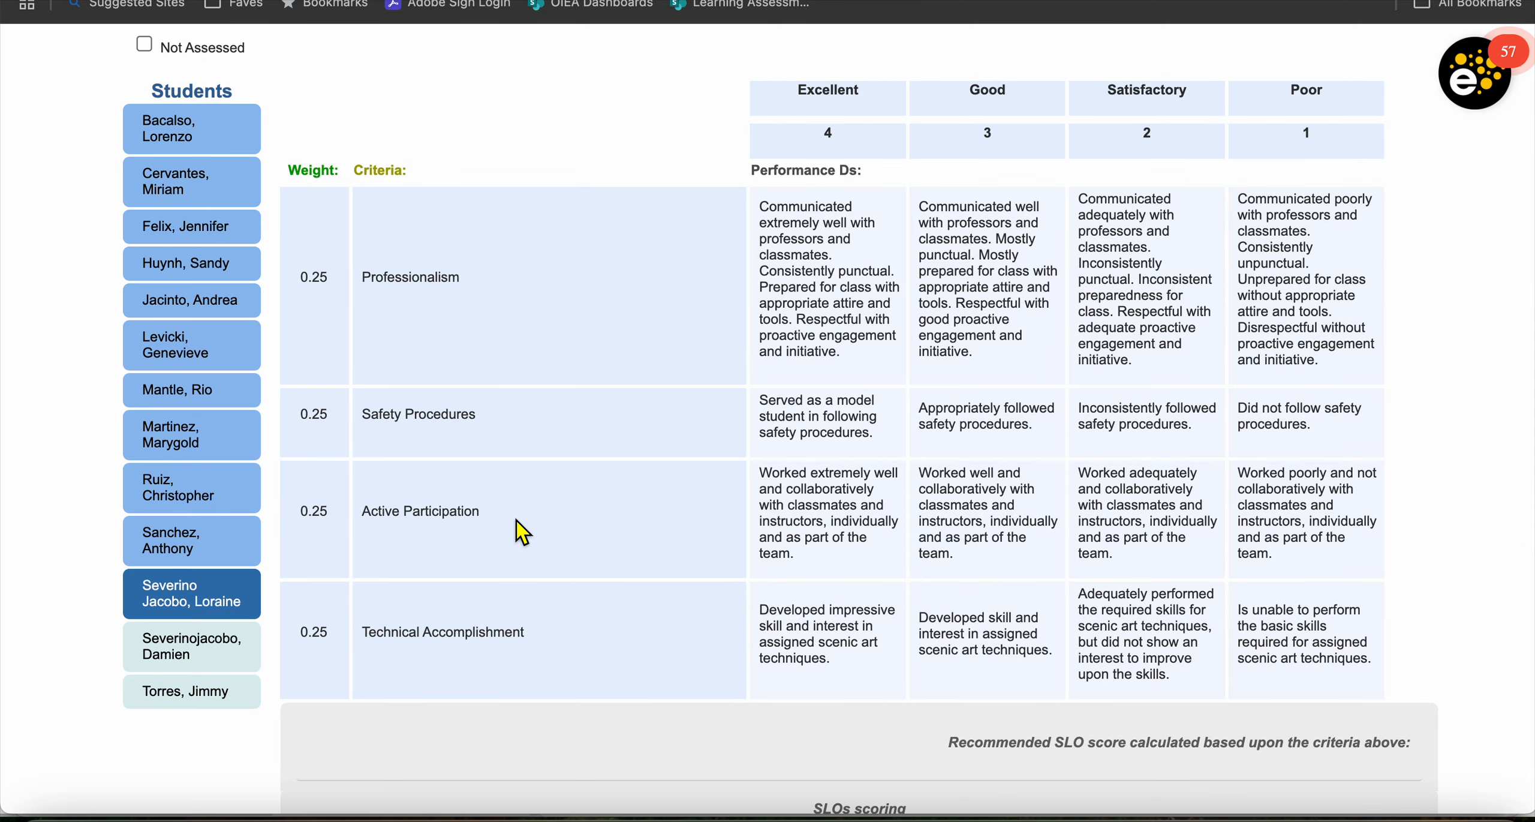
pyautogui.click(873, 348)
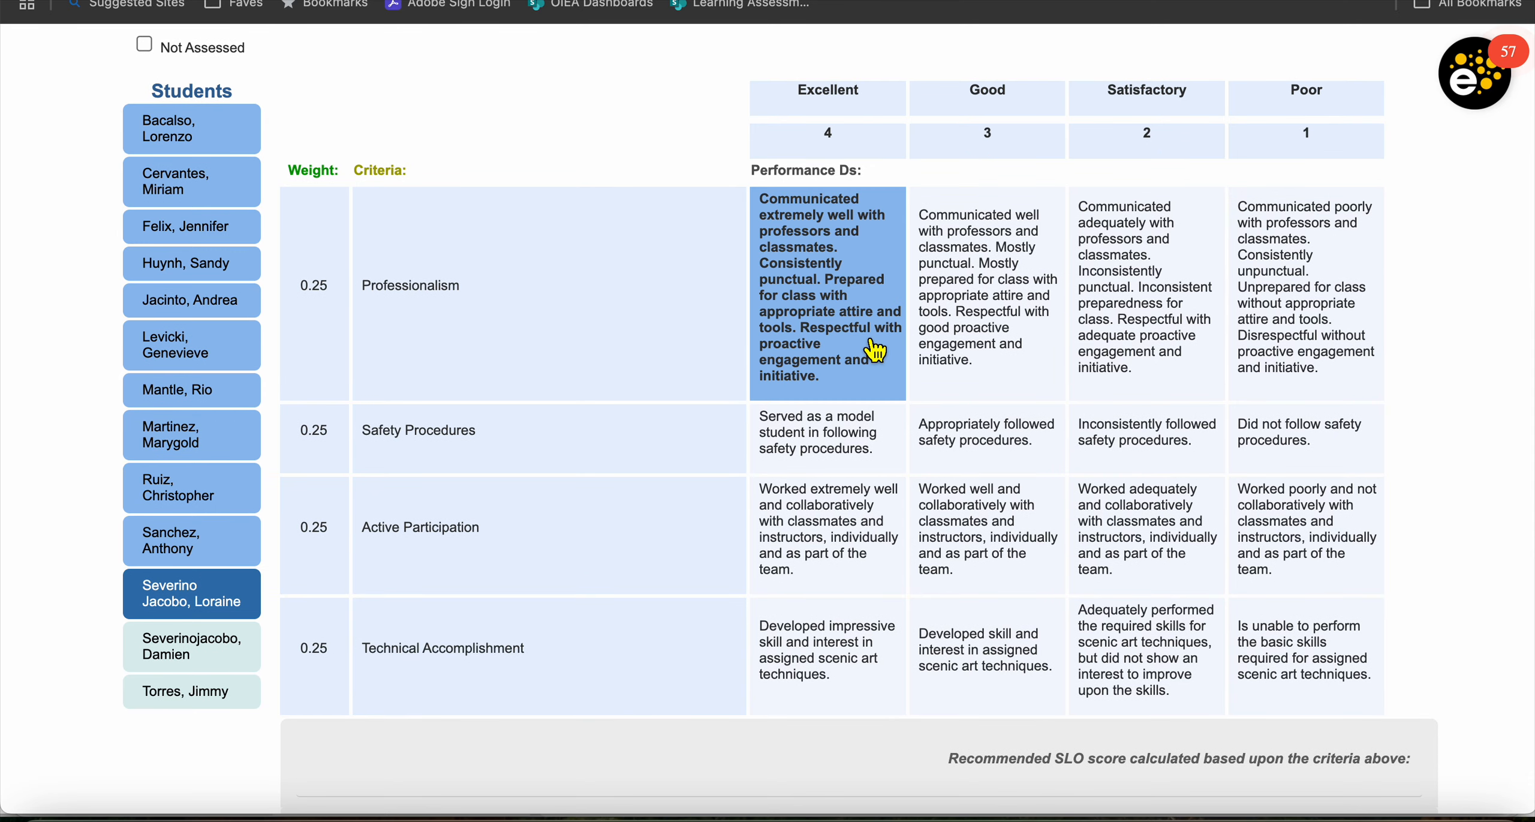
pyautogui.click(950, 462)
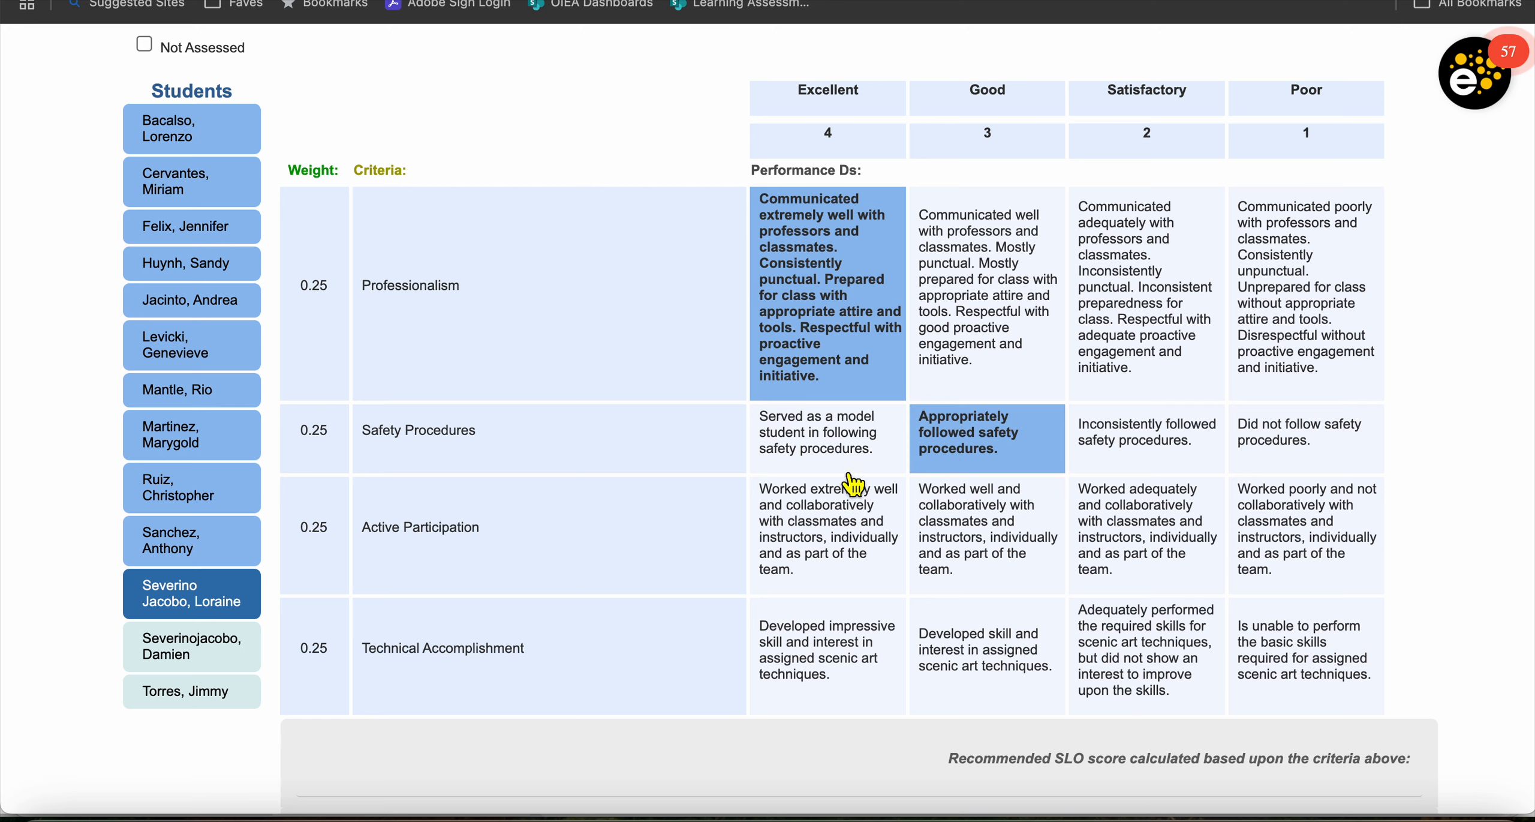
pyautogui.click(829, 540)
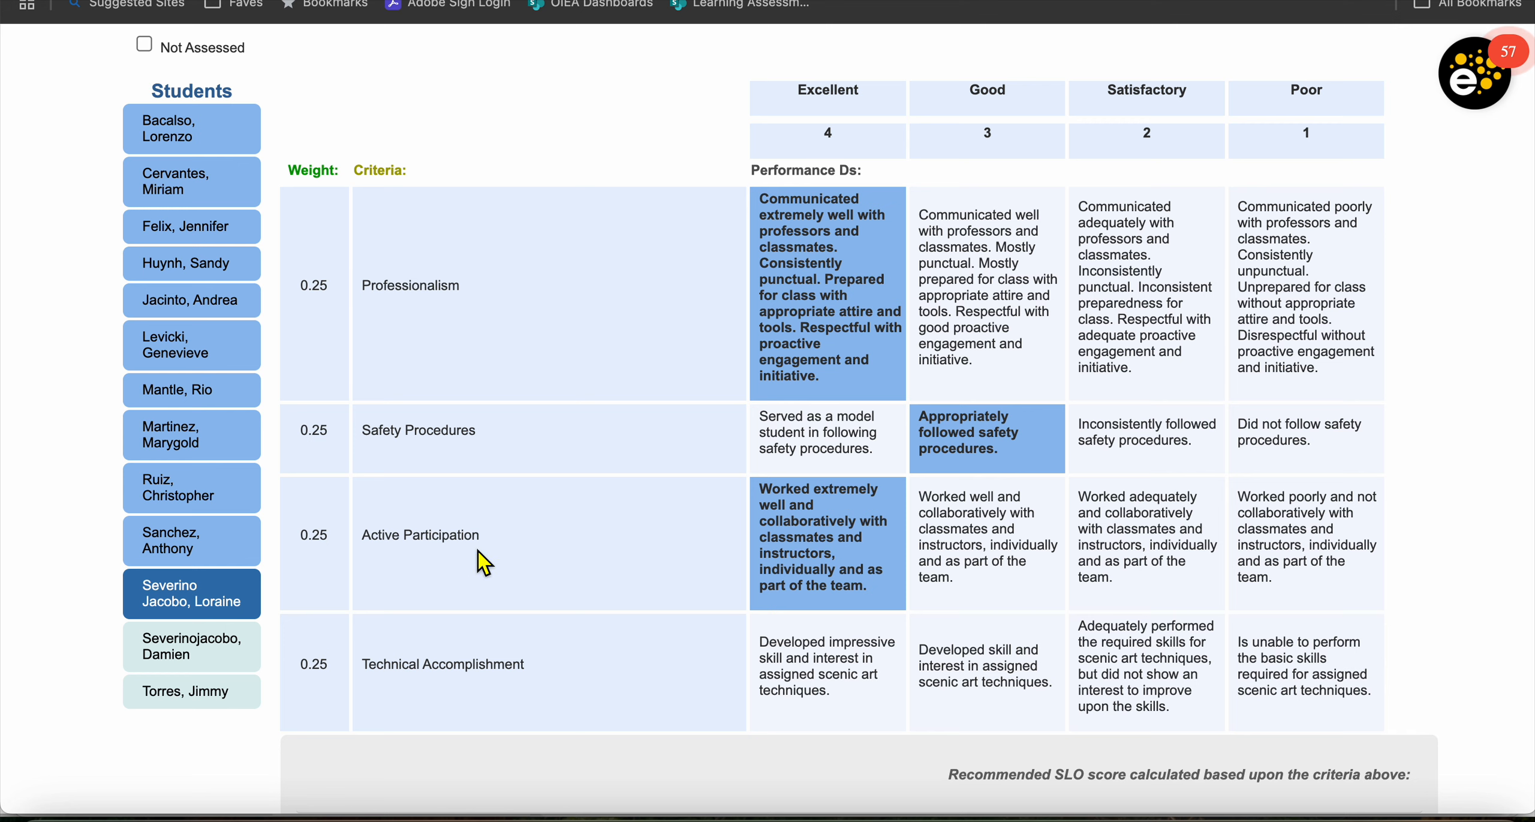
pyautogui.click(1001, 683)
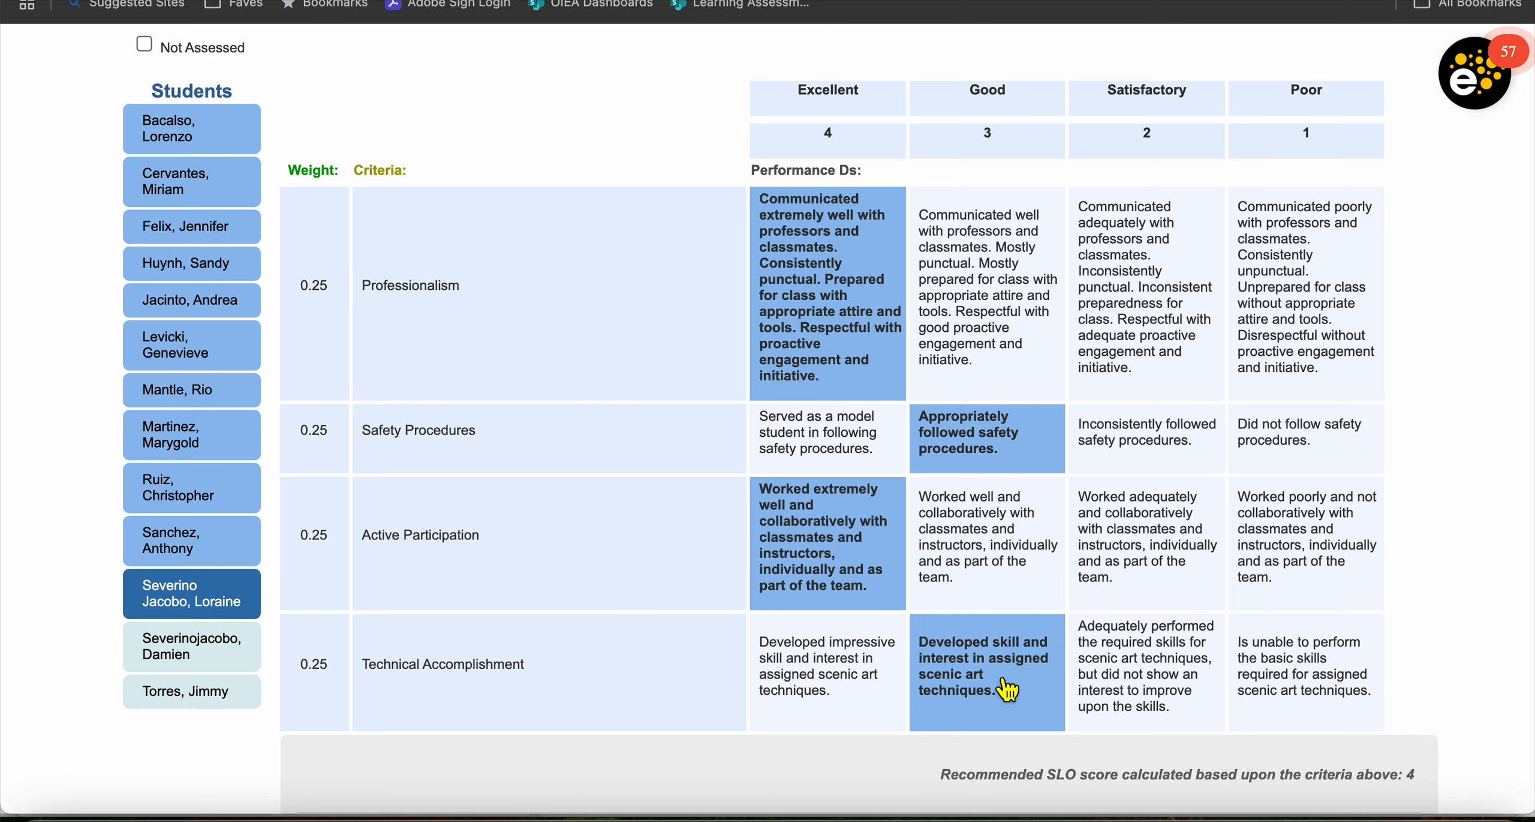
# - Review the student's recommended and SLO scores, keep them as calculated, and advance to the next student
pyautogui.scroll(-2, 1000, 683)
pyautogui.scroll(-2, 1002, 685)
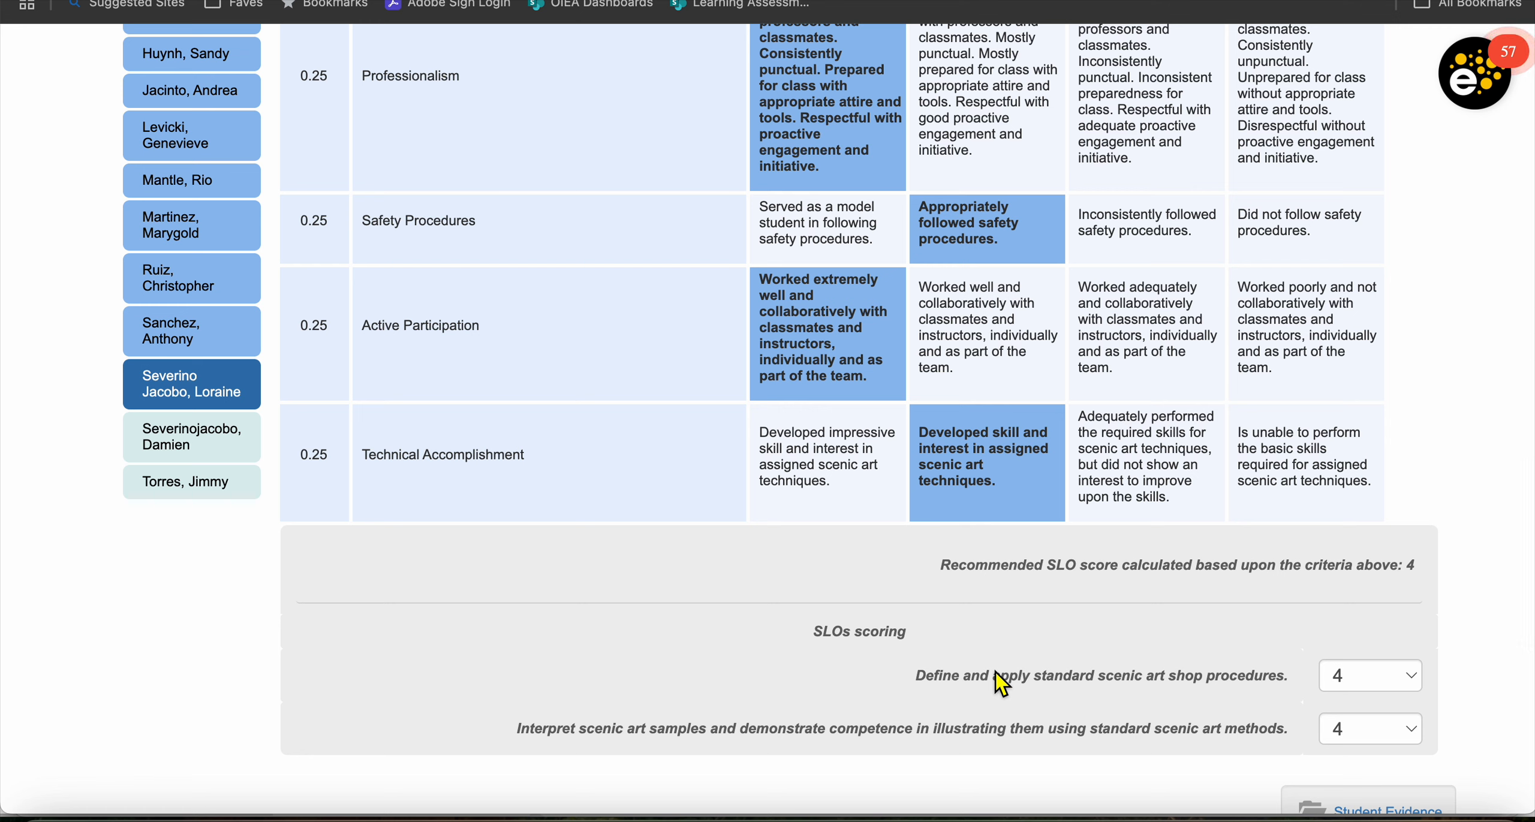
pyautogui.scroll(-1, 1002, 684)
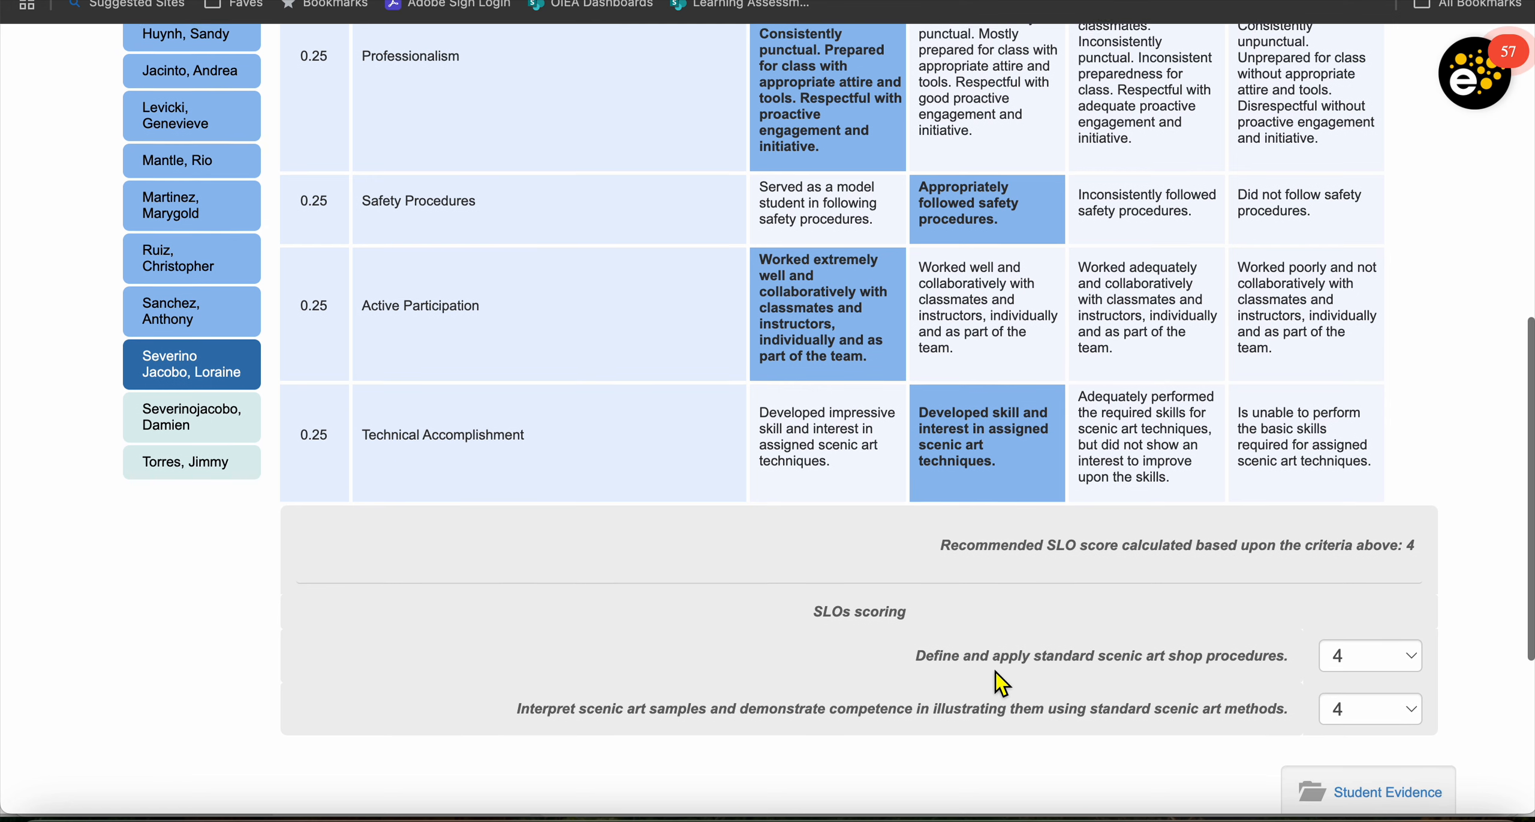
pyautogui.scroll(-7, 1001, 685)
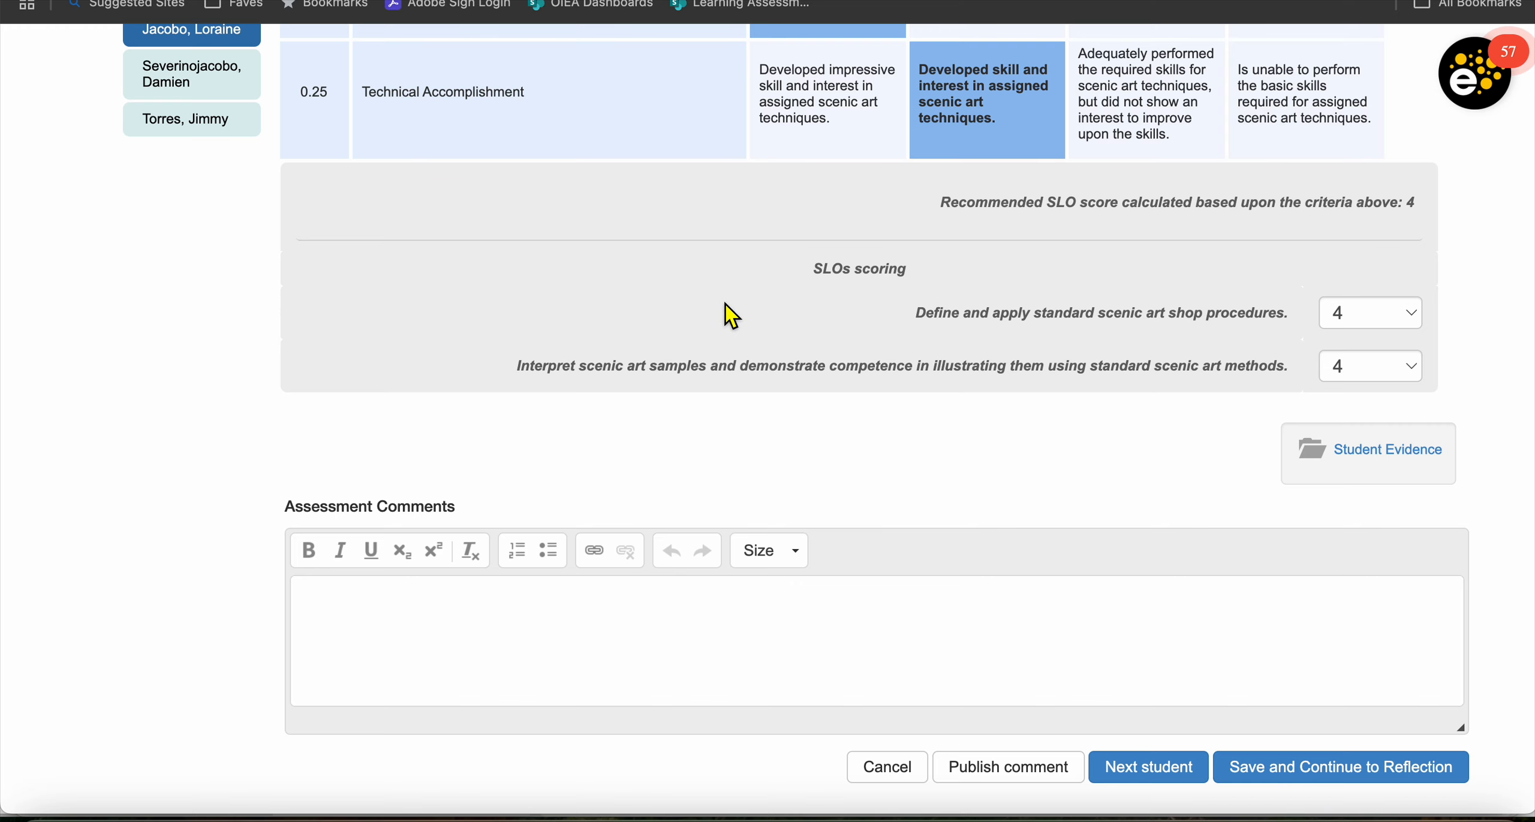
pyautogui.scroll(6, 731, 315)
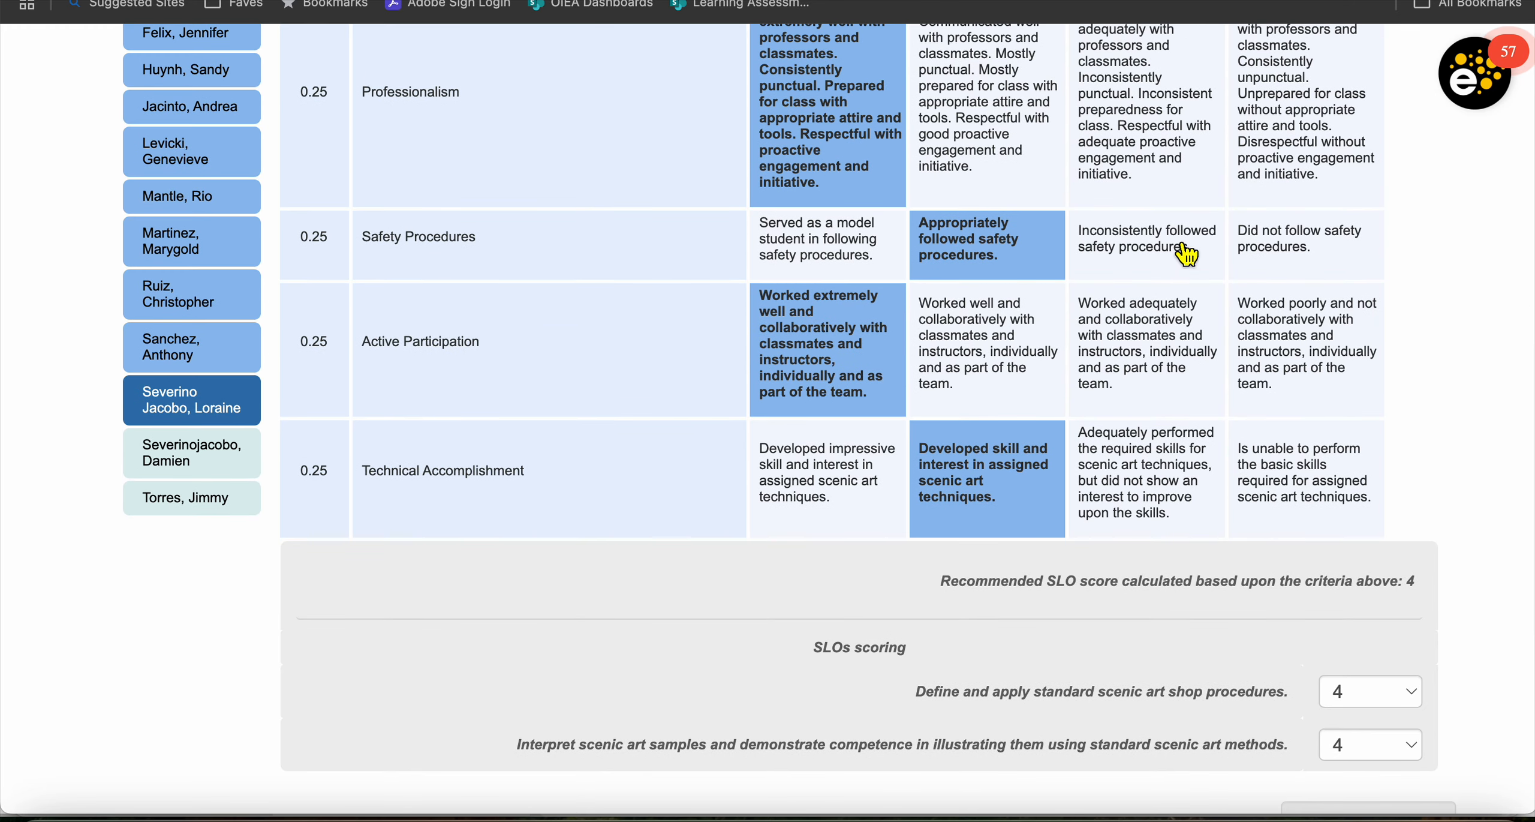
pyautogui.scroll(-5, 1020, 447)
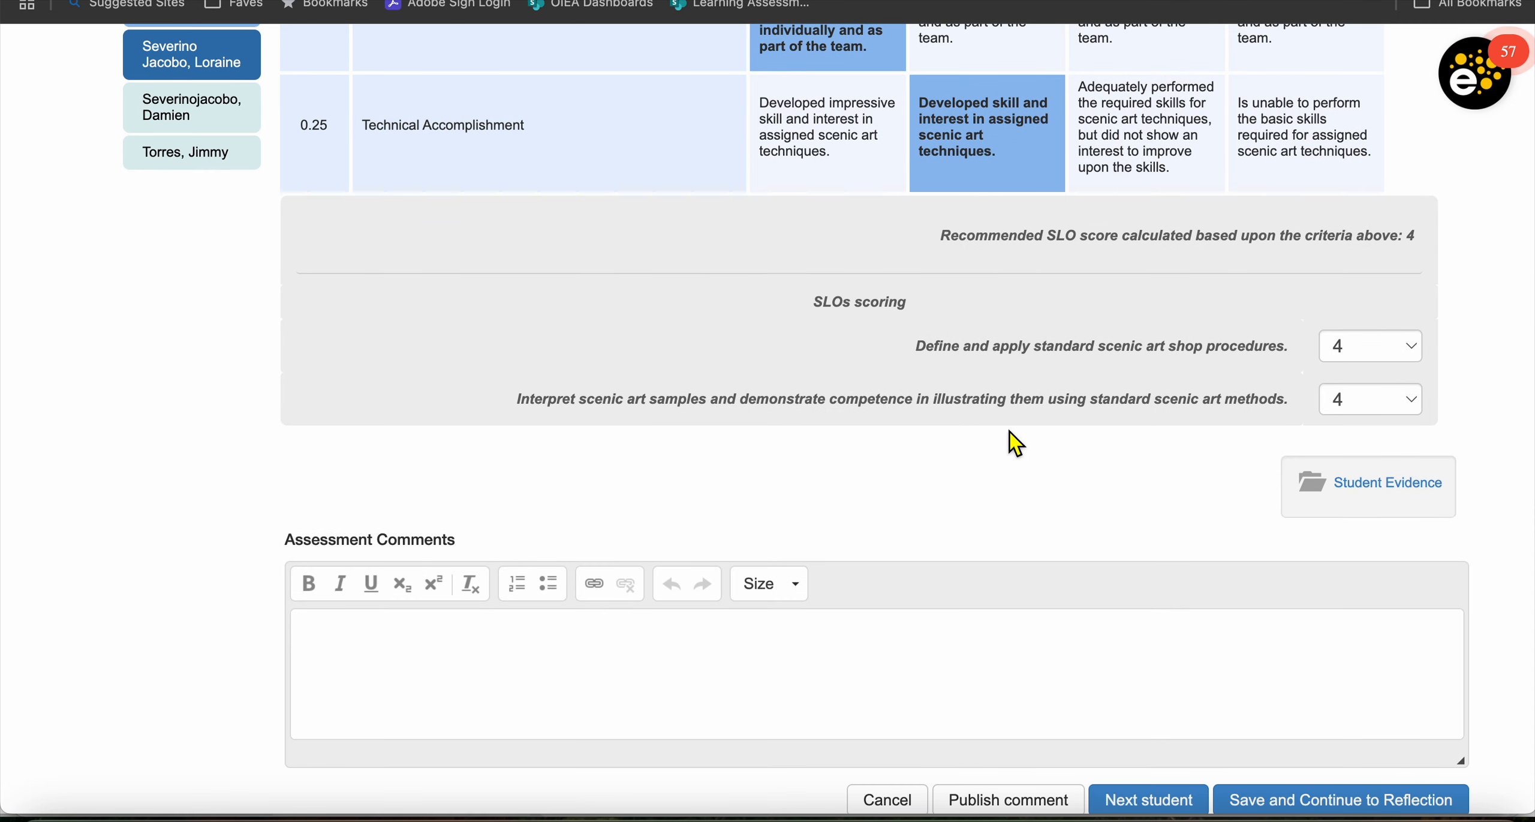
pyautogui.scroll(-1, 665, 353)
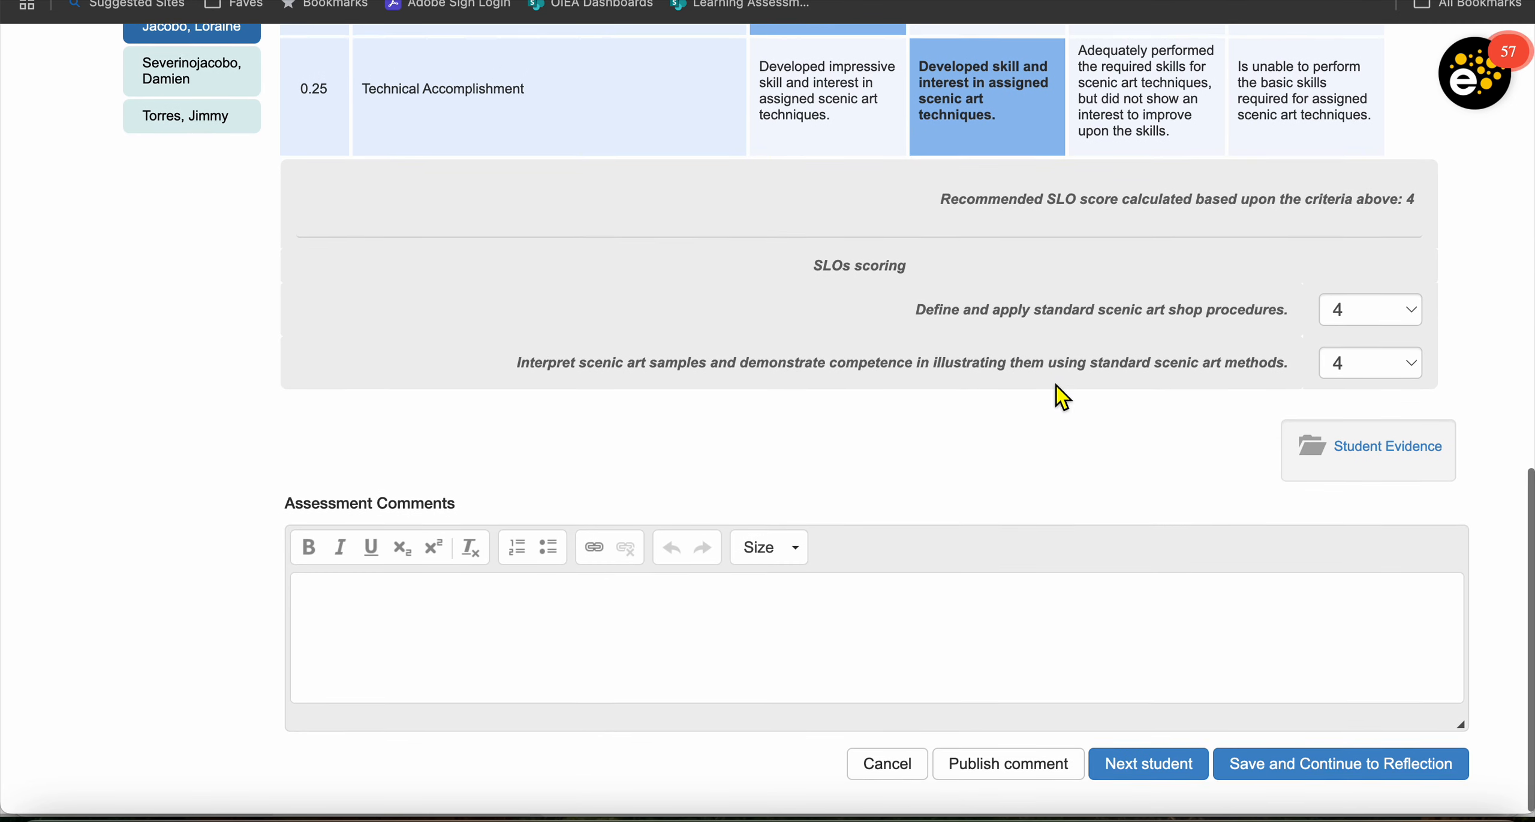
pyautogui.click(1155, 774)
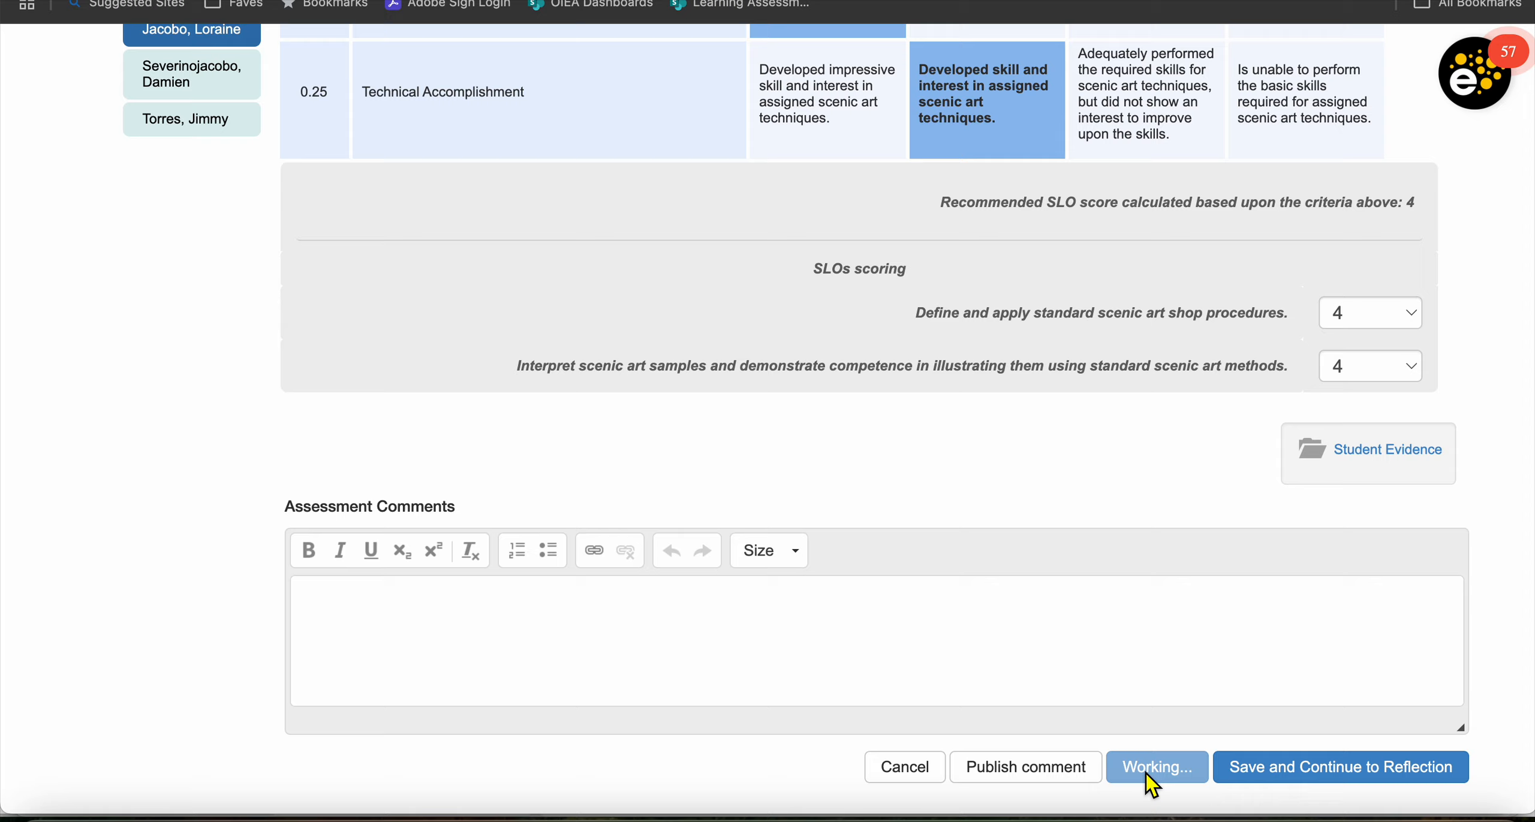
# - Score the second unscored student Excellent in all four rubric criteria and advance to the next student
pyautogui.scroll(-5, 1075, 702)
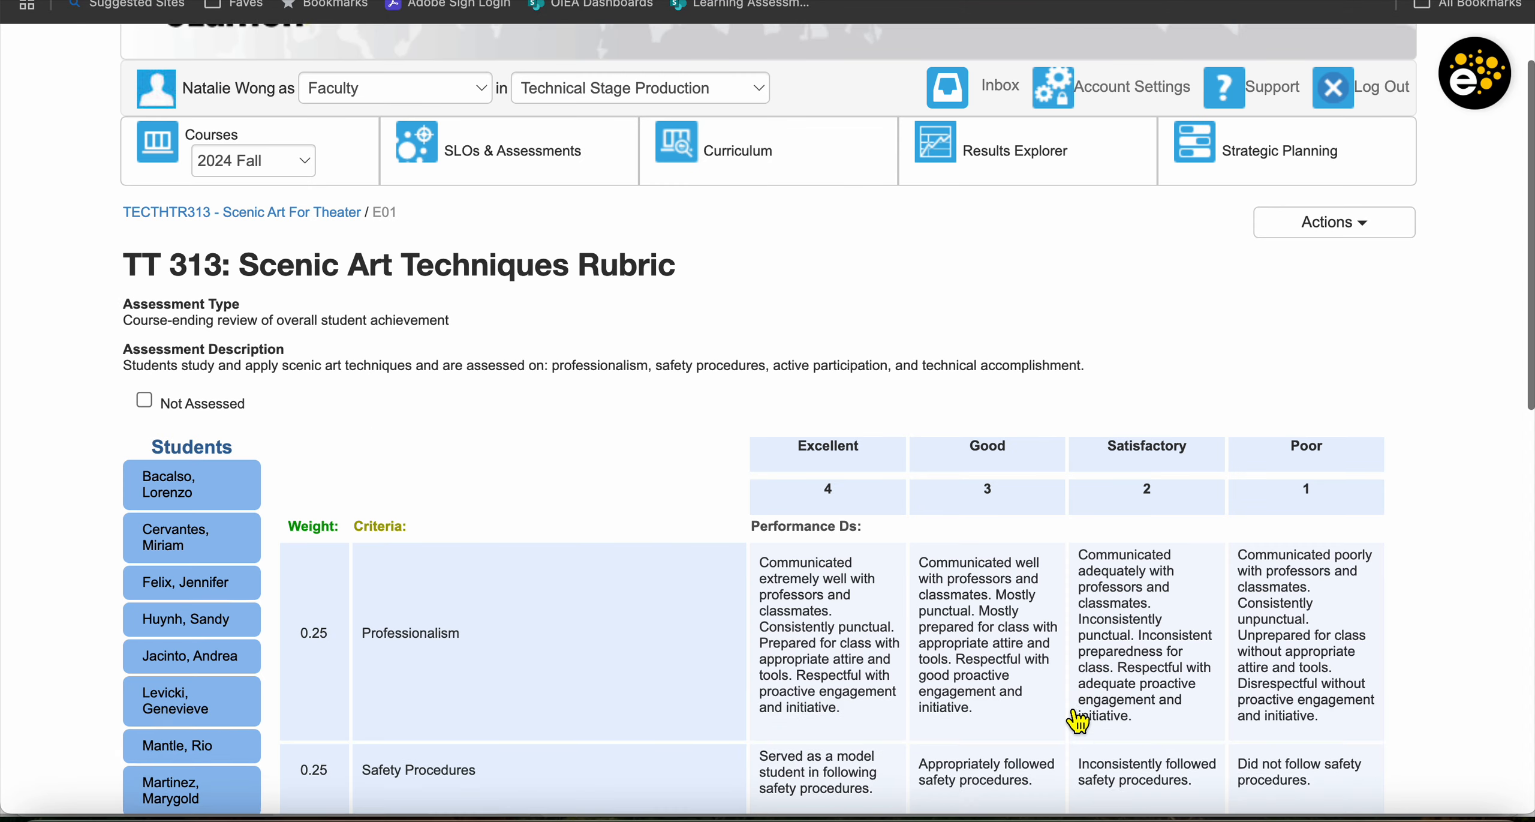
pyautogui.scroll(-3, 1078, 725)
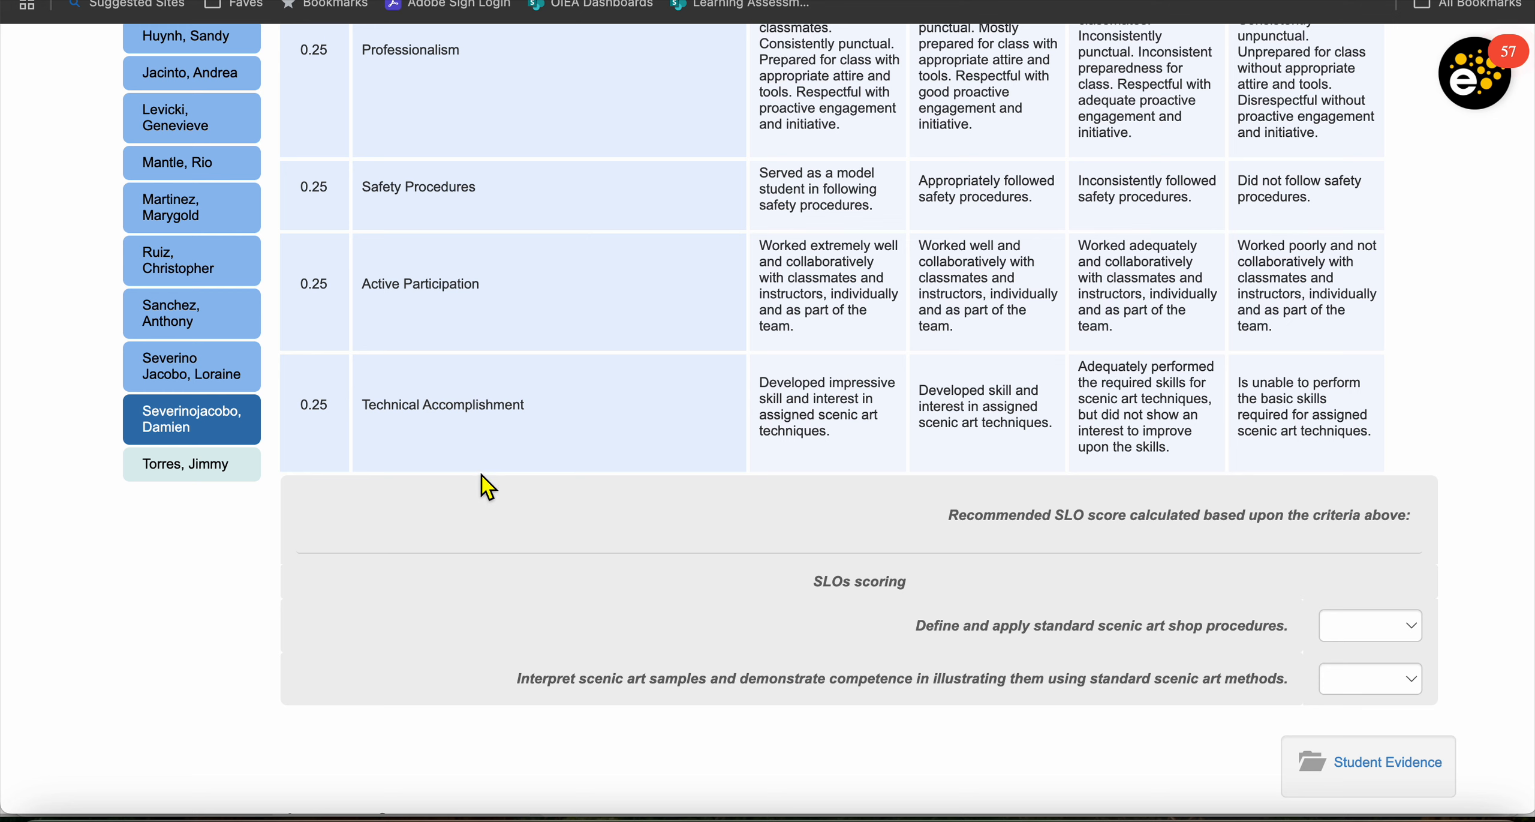
pyautogui.scroll(4, 497, 490)
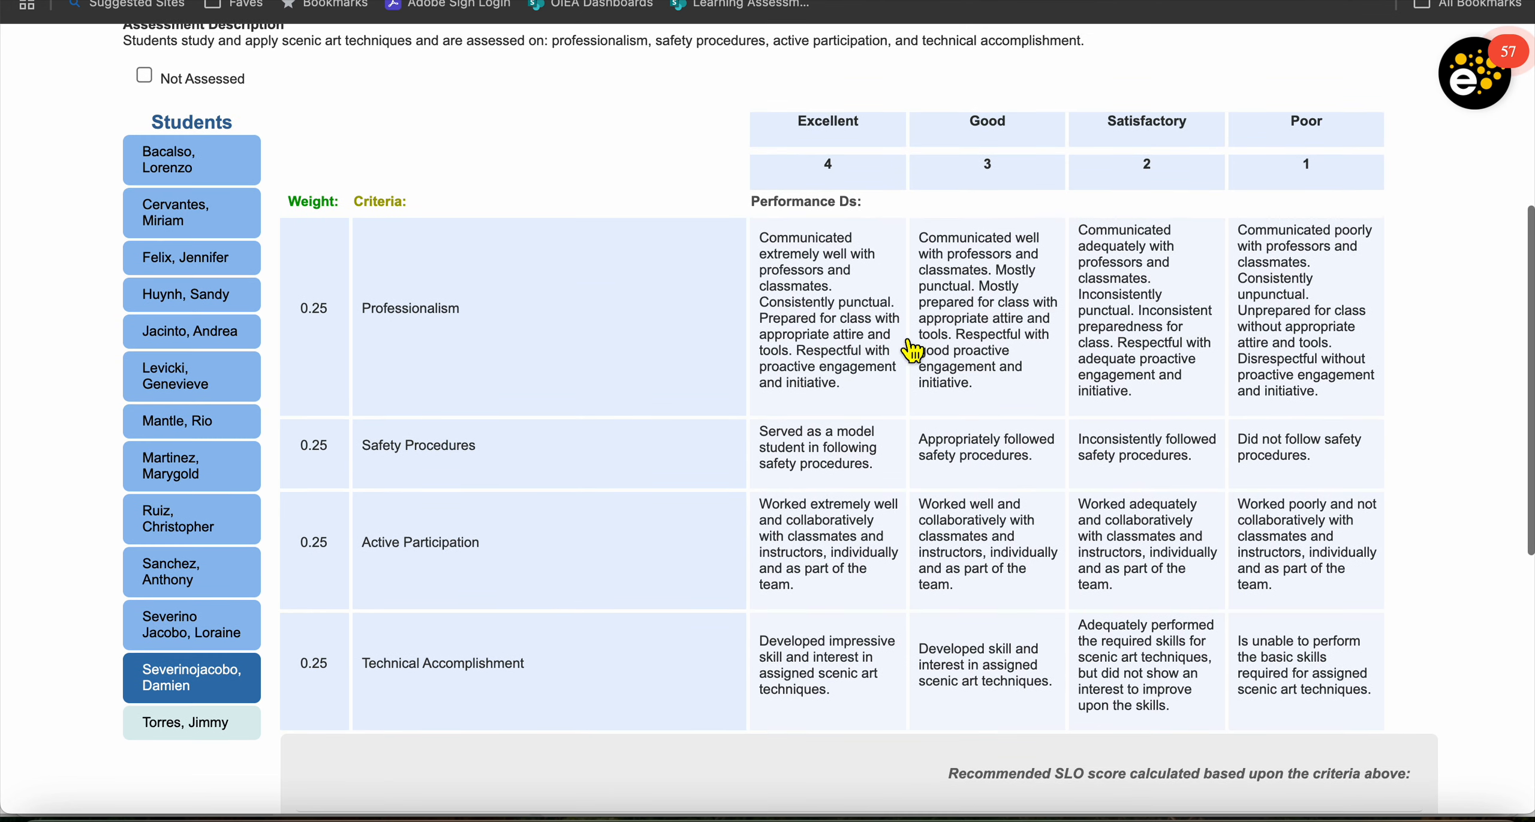
pyautogui.click(875, 336)
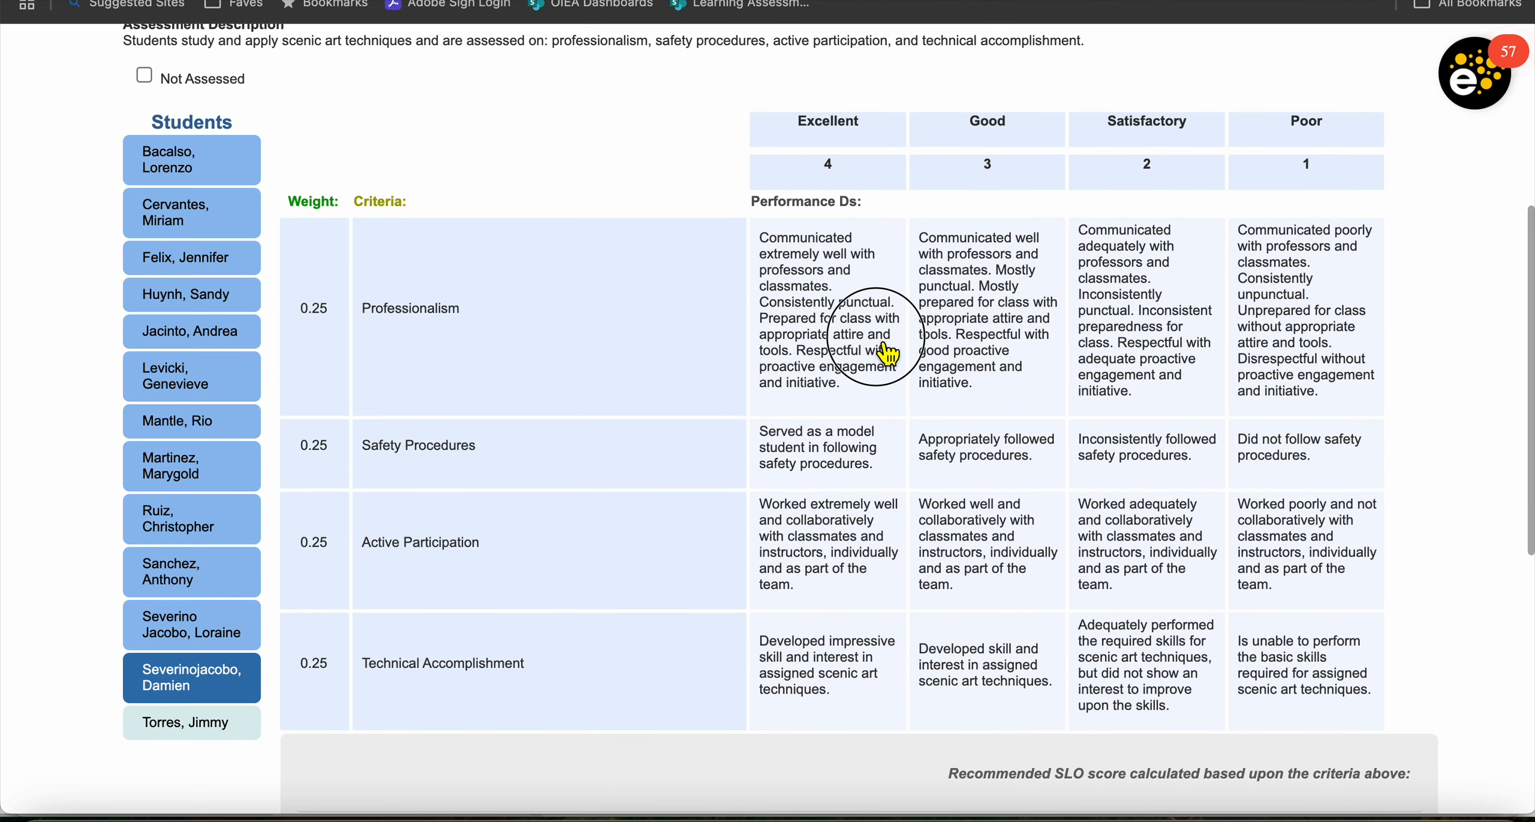
pyautogui.click(856, 474)
pyautogui.click(861, 553)
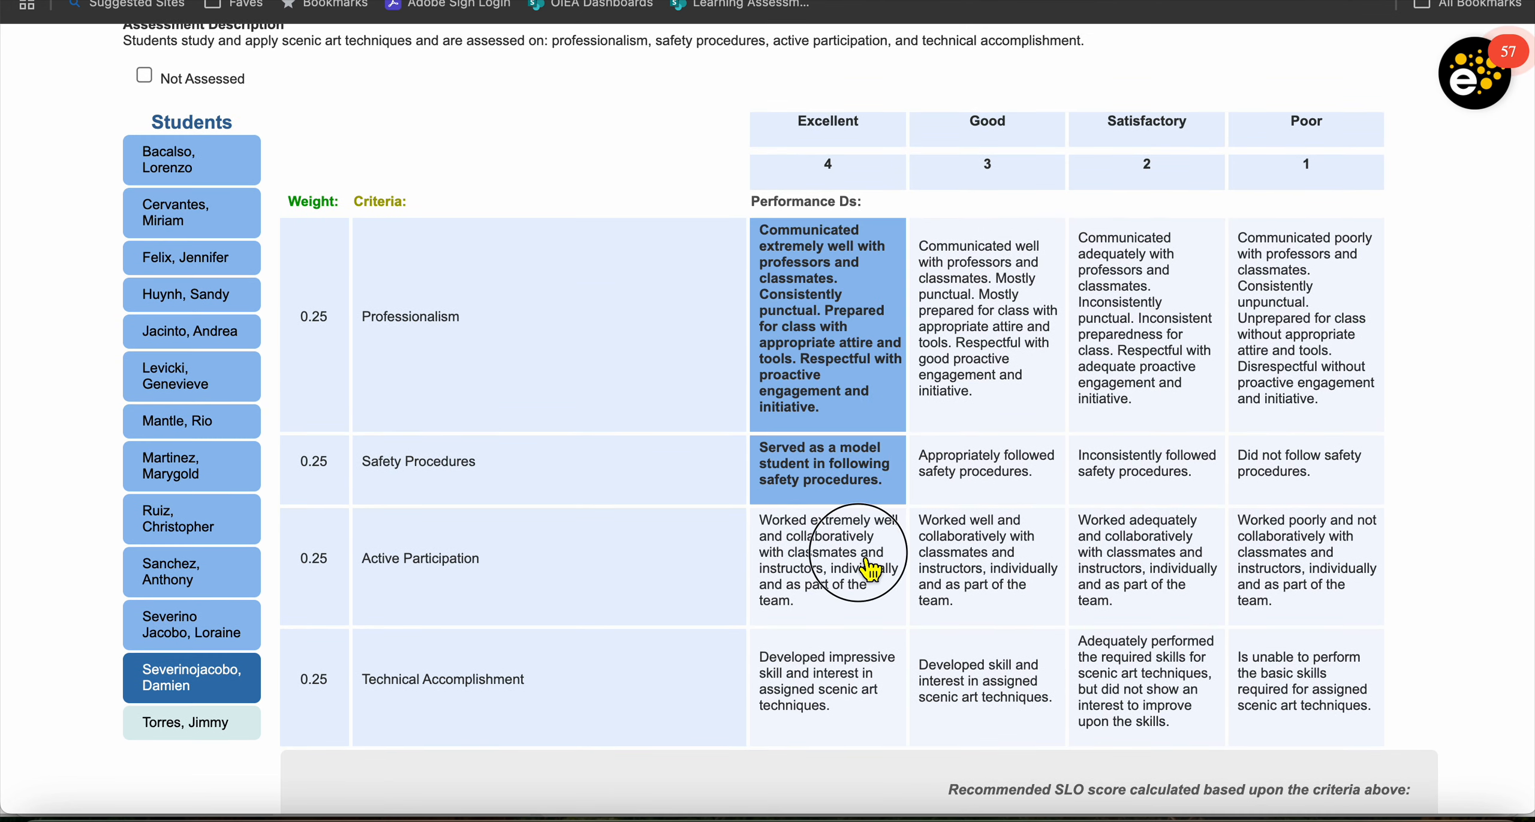
pyautogui.click(852, 693)
pyautogui.scroll(-8, 853, 691)
pyautogui.scroll(-1, 853, 691)
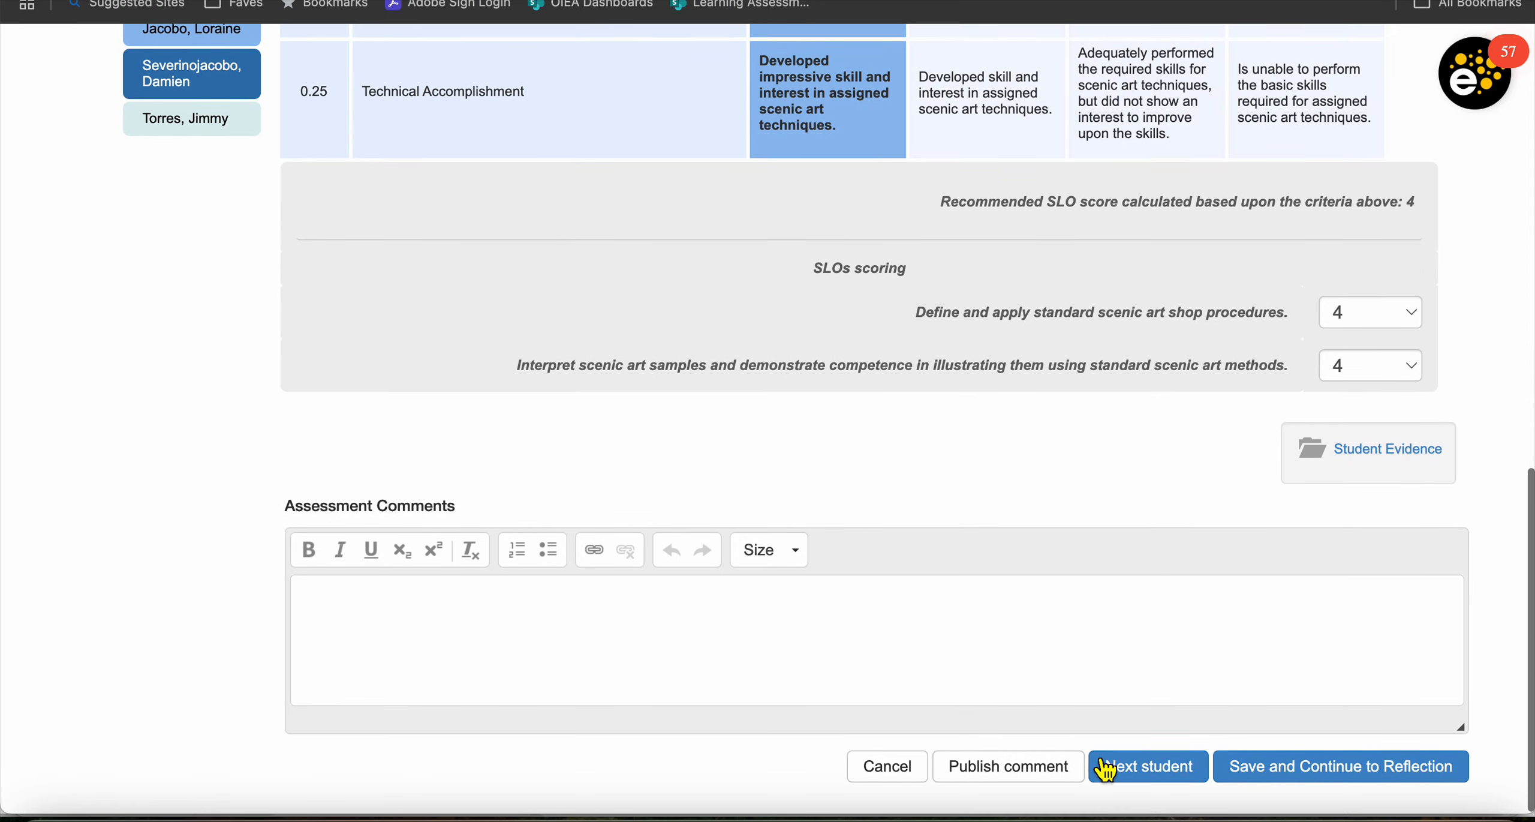
pyautogui.click(1127, 768)
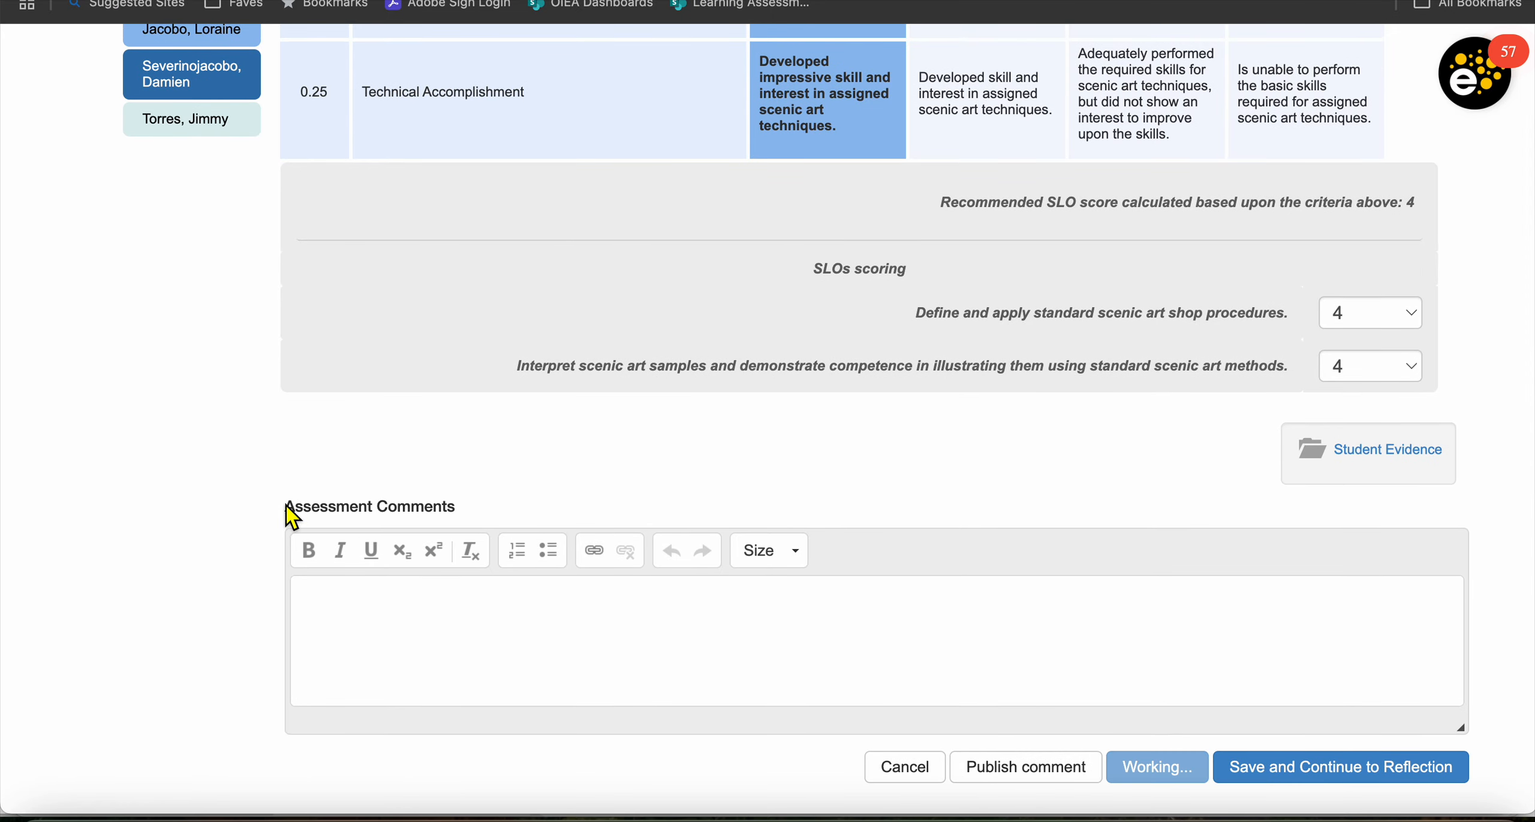
# - Score the last student Good in all four rubric criteria, and save to look at the reflection form
pyautogui.scroll(-9, 288, 504)
pyautogui.scroll(3, 298, 517)
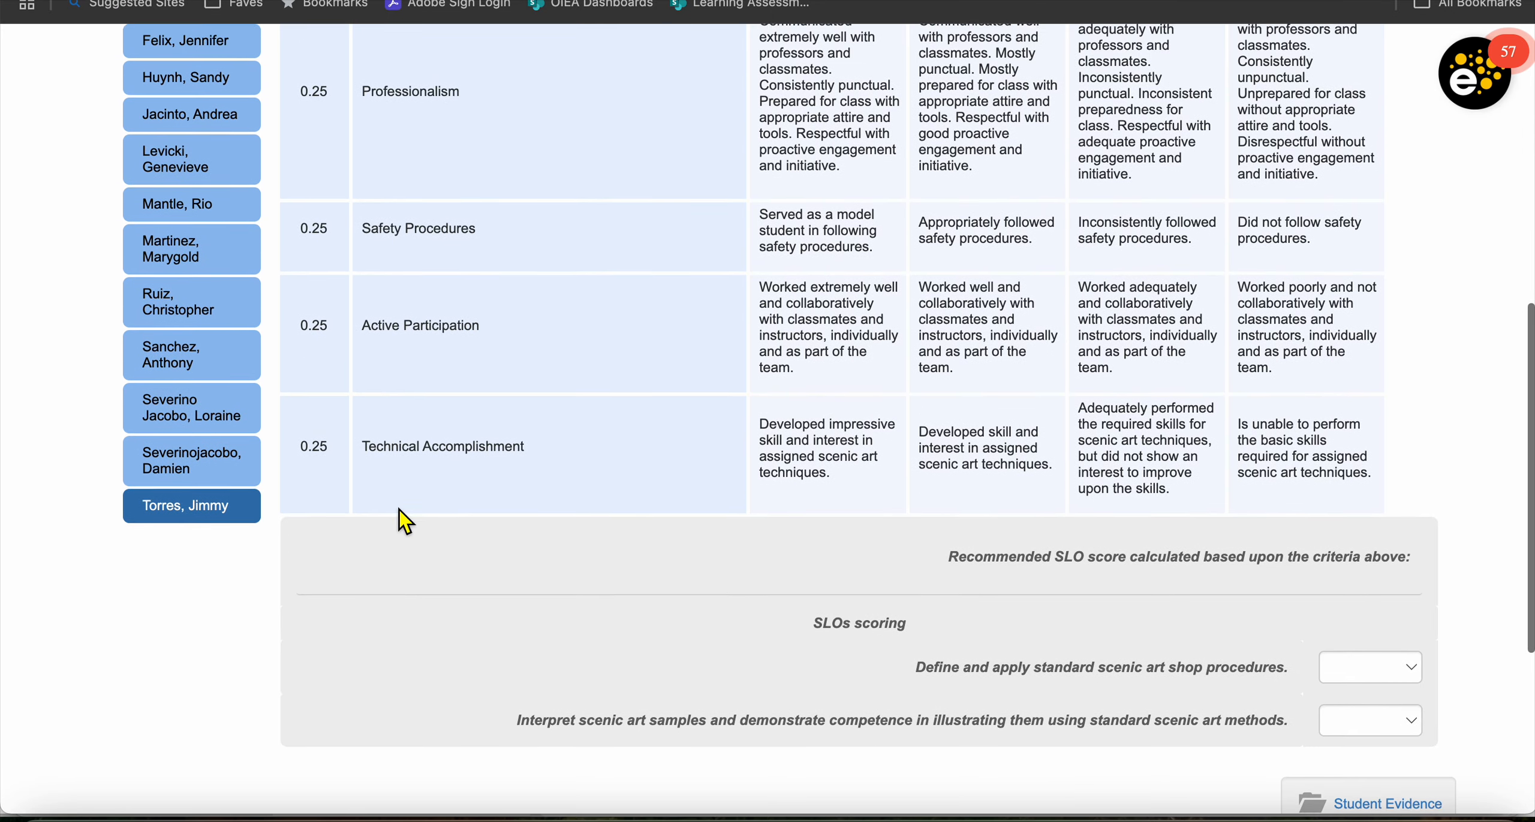
pyautogui.click(963, 264)
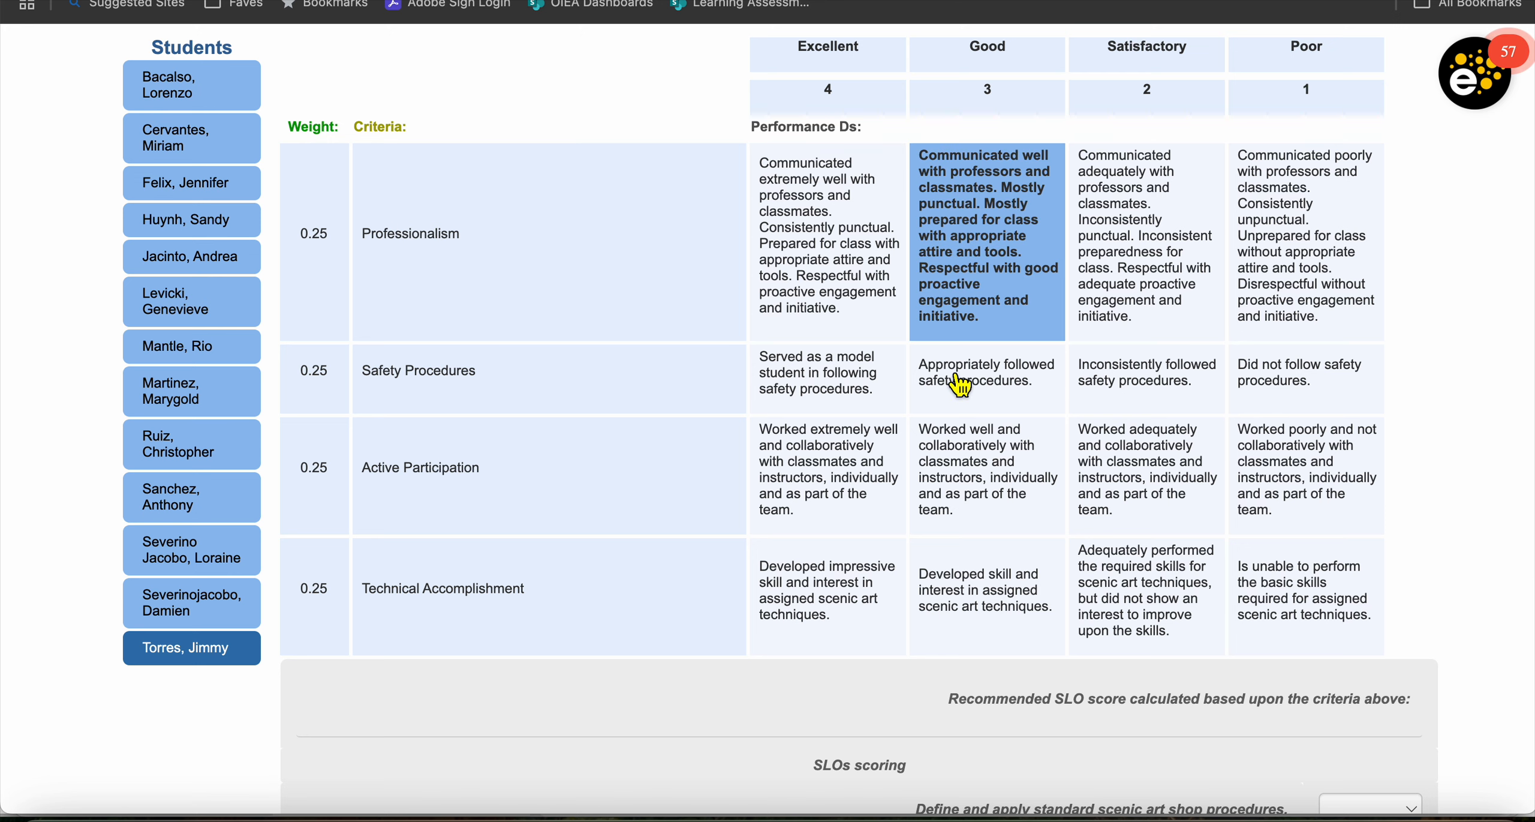
pyautogui.click(962, 383)
pyautogui.click(973, 468)
pyautogui.click(977, 567)
pyautogui.scroll(-8, 977, 567)
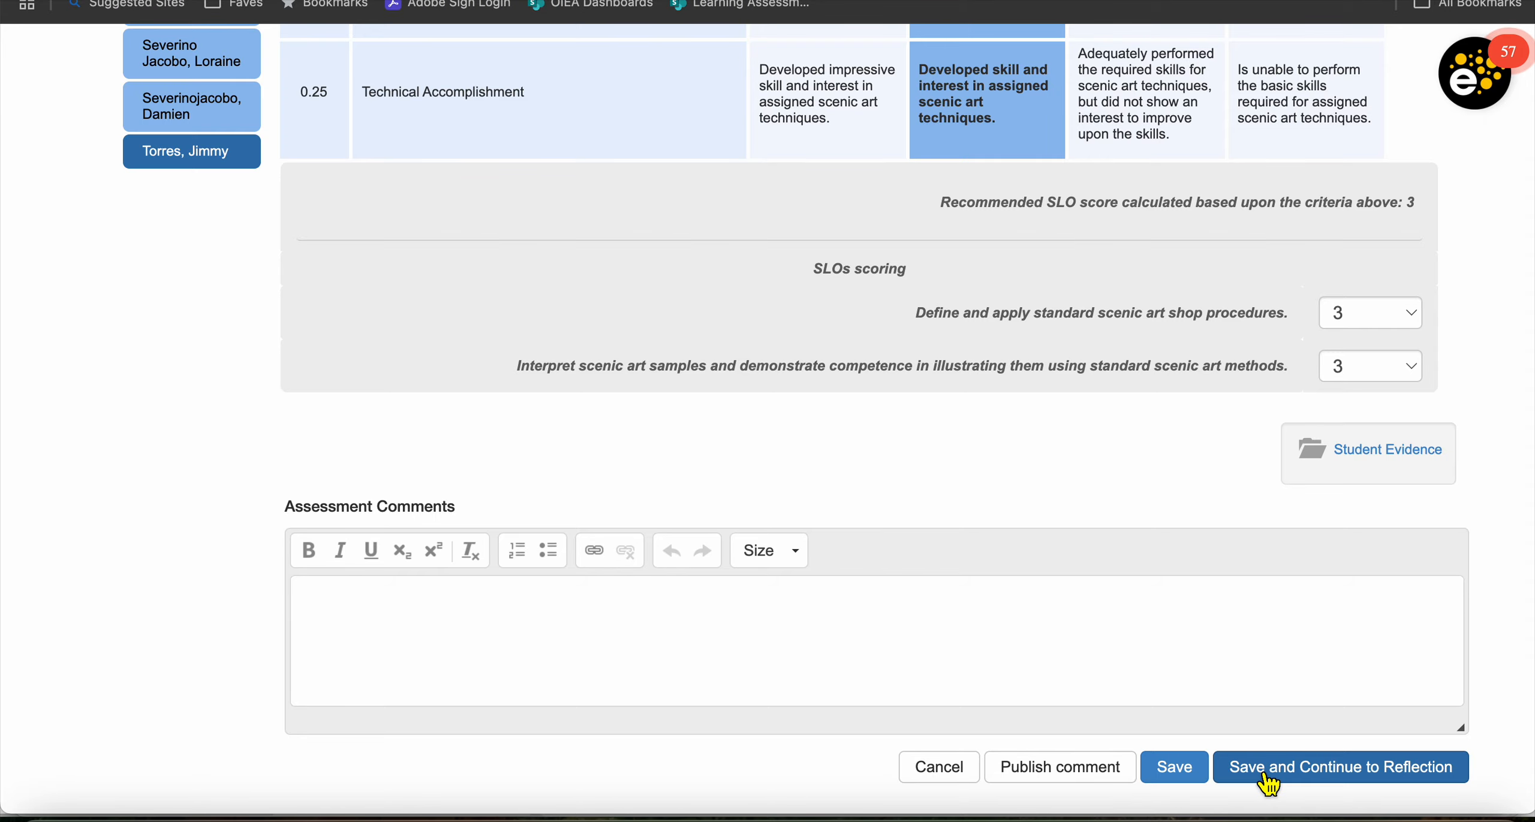
pyautogui.click(1269, 774)
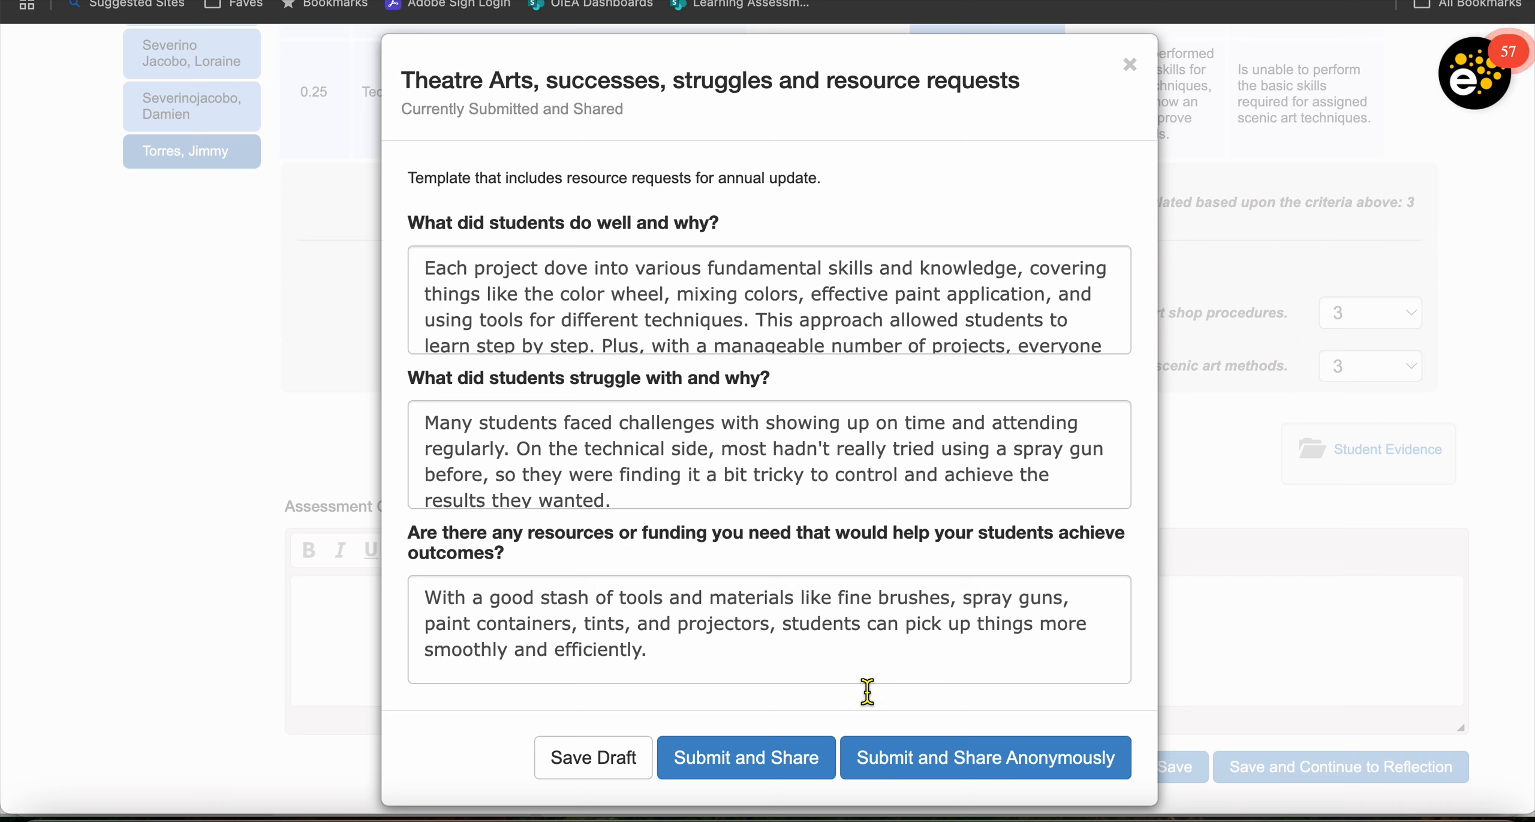
pyautogui.click(1130, 65)
# - Mark the last student in the list as Not Assessed
pyautogui.scroll(4, 674, 321)
pyautogui.scroll(6, 673, 325)
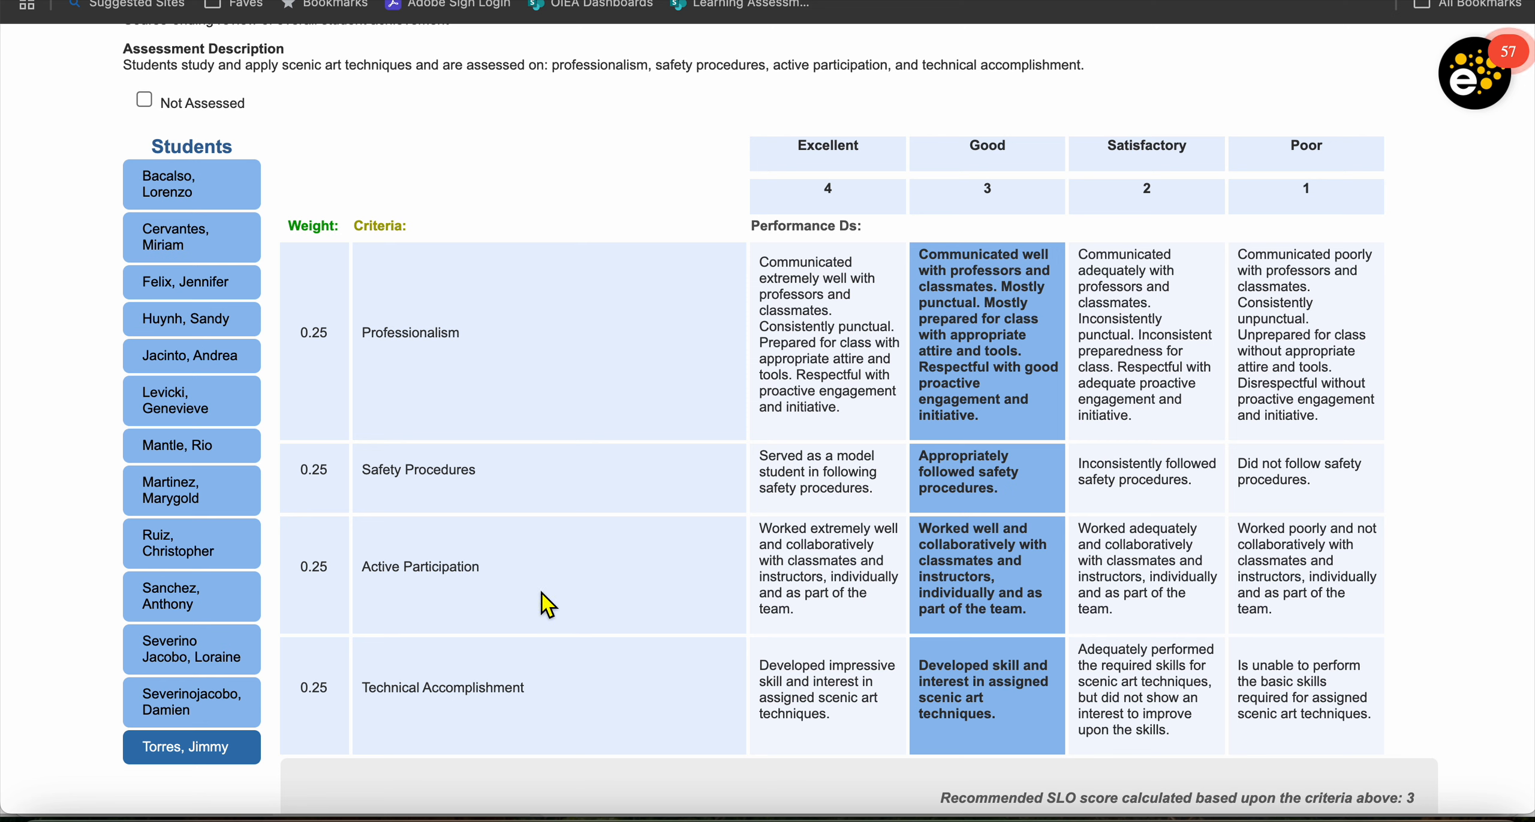
pyautogui.click(144, 100)
pyautogui.scroll(-10, 583, 349)
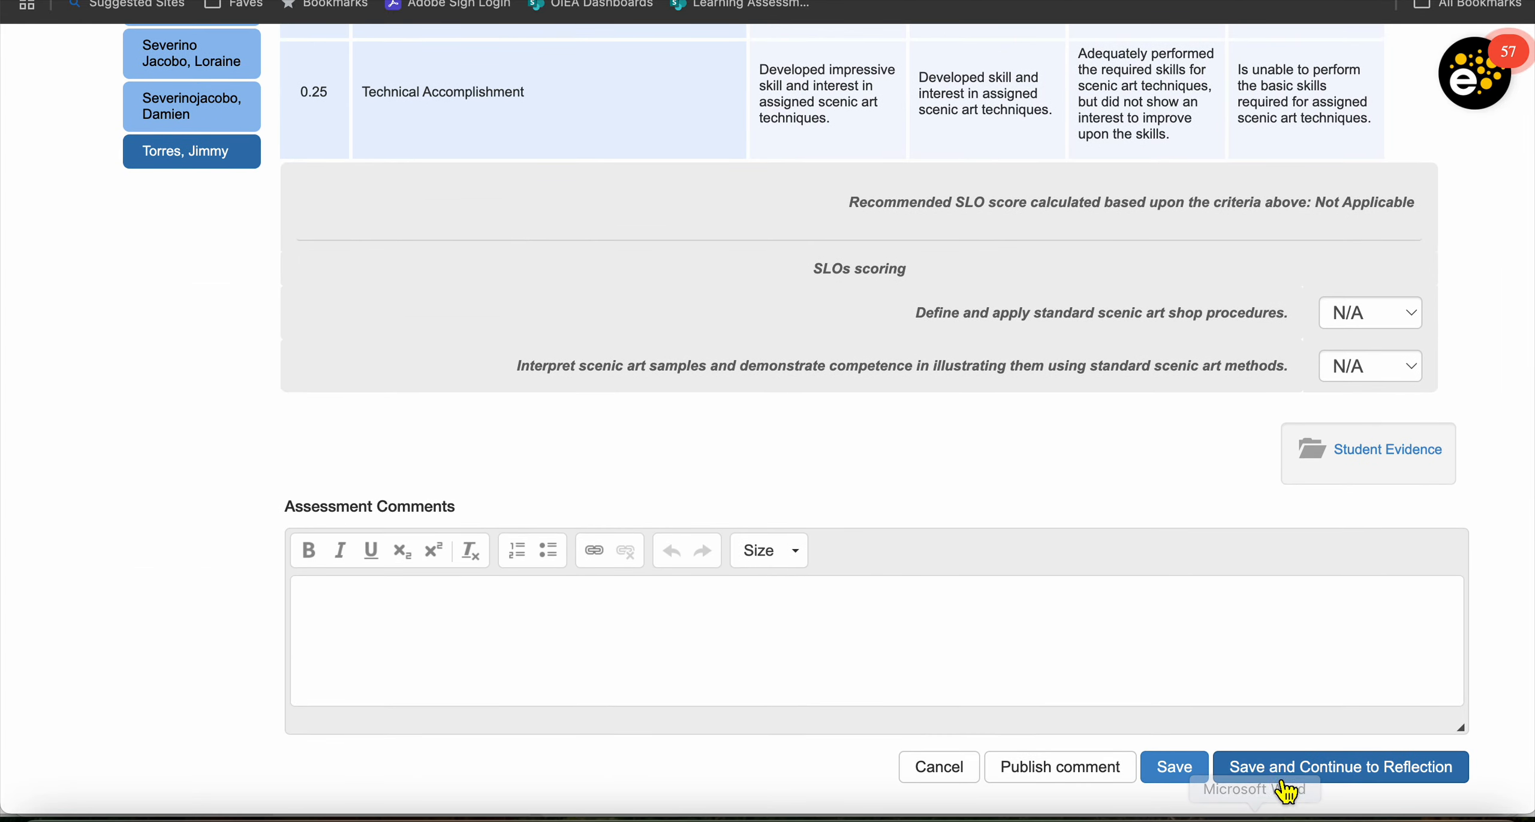
# - Save the scores, submit and share the reflection anonymously, and return to My Assessments
pyautogui.click(1278, 777)
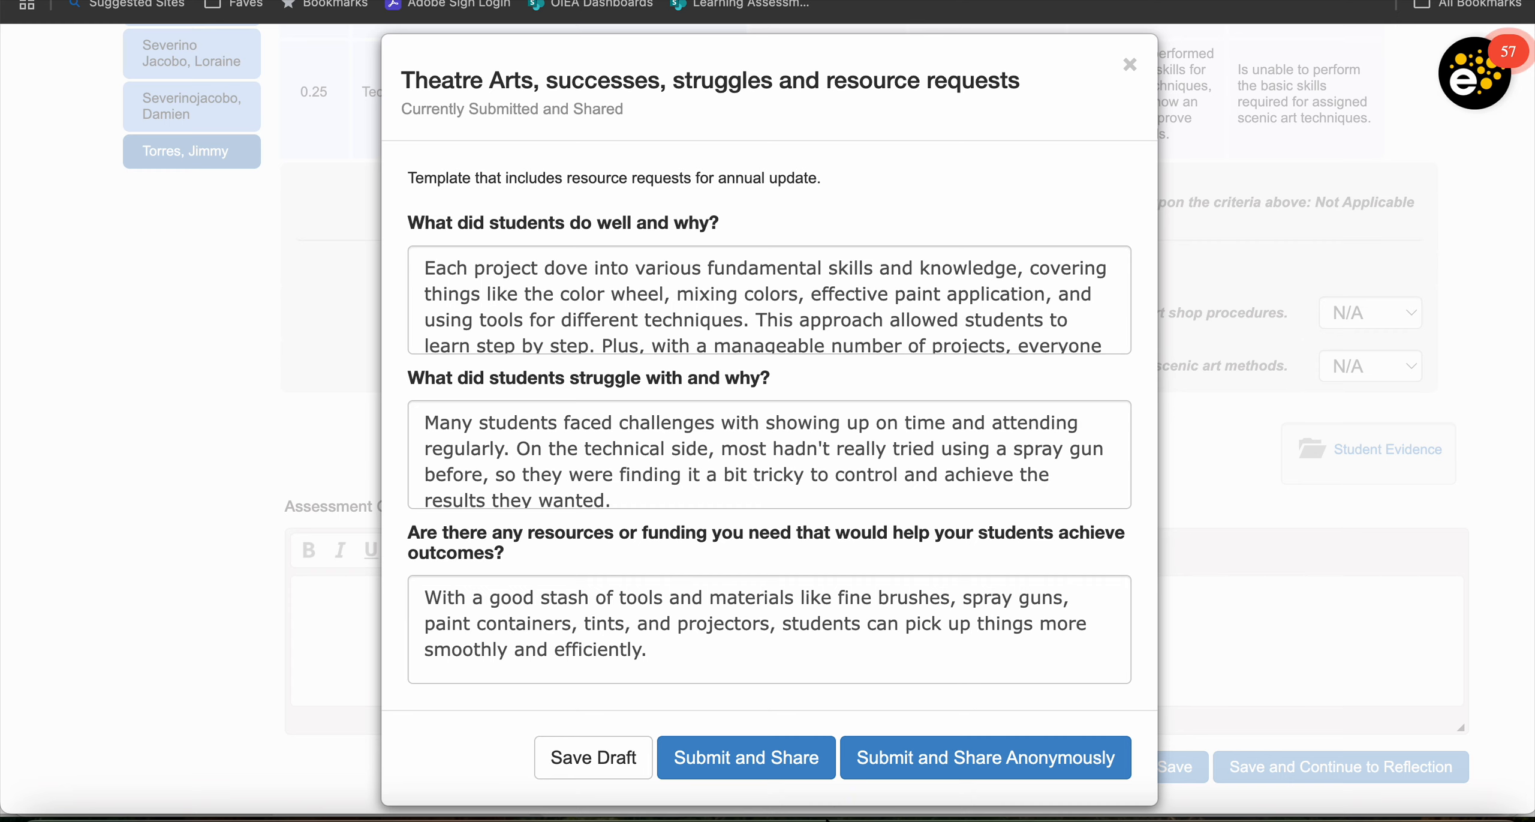
pyautogui.click(1008, 777)
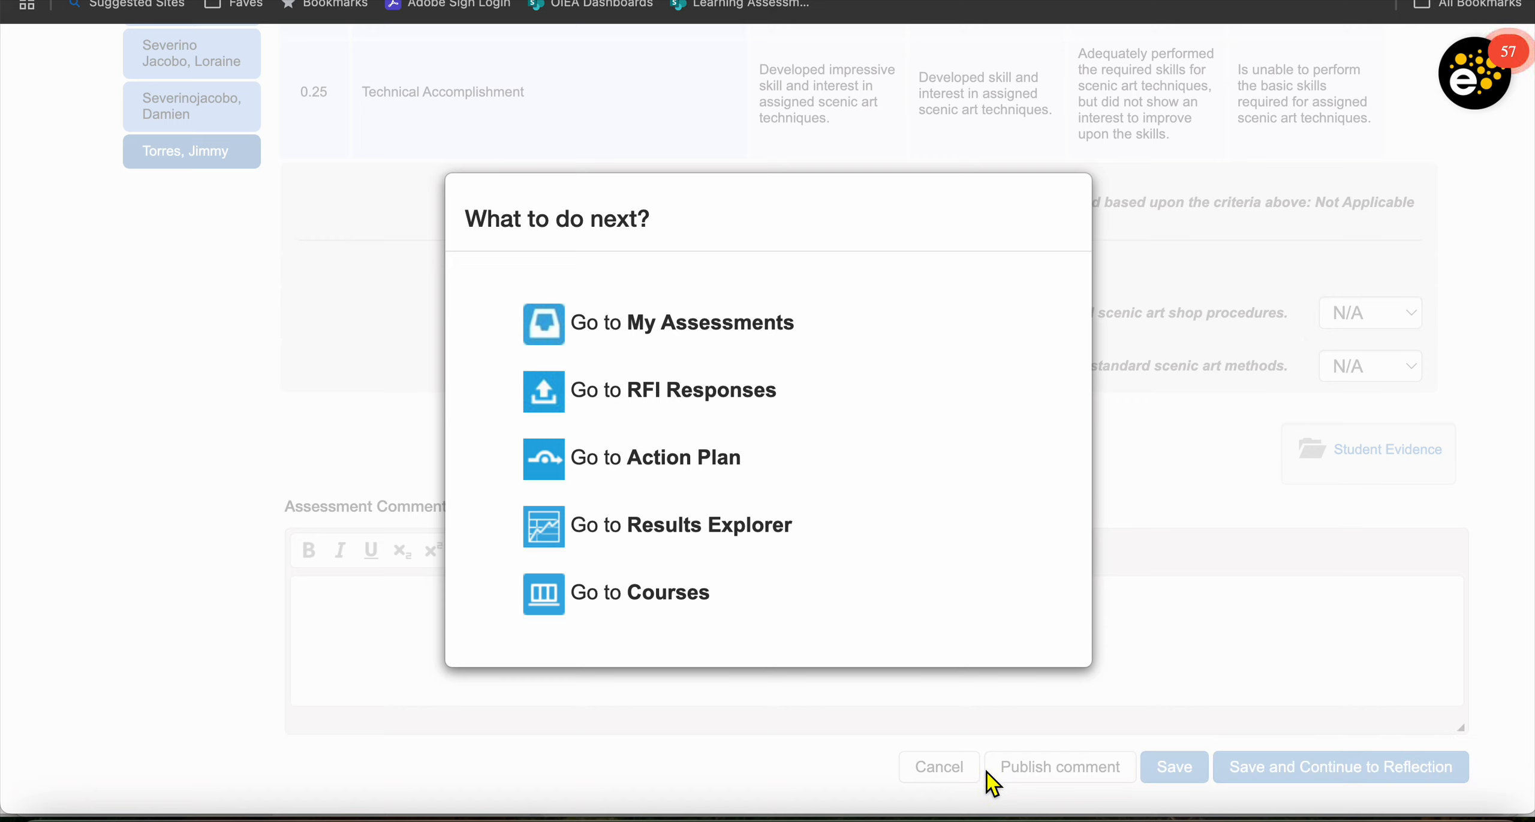
pyautogui.click(698, 334)
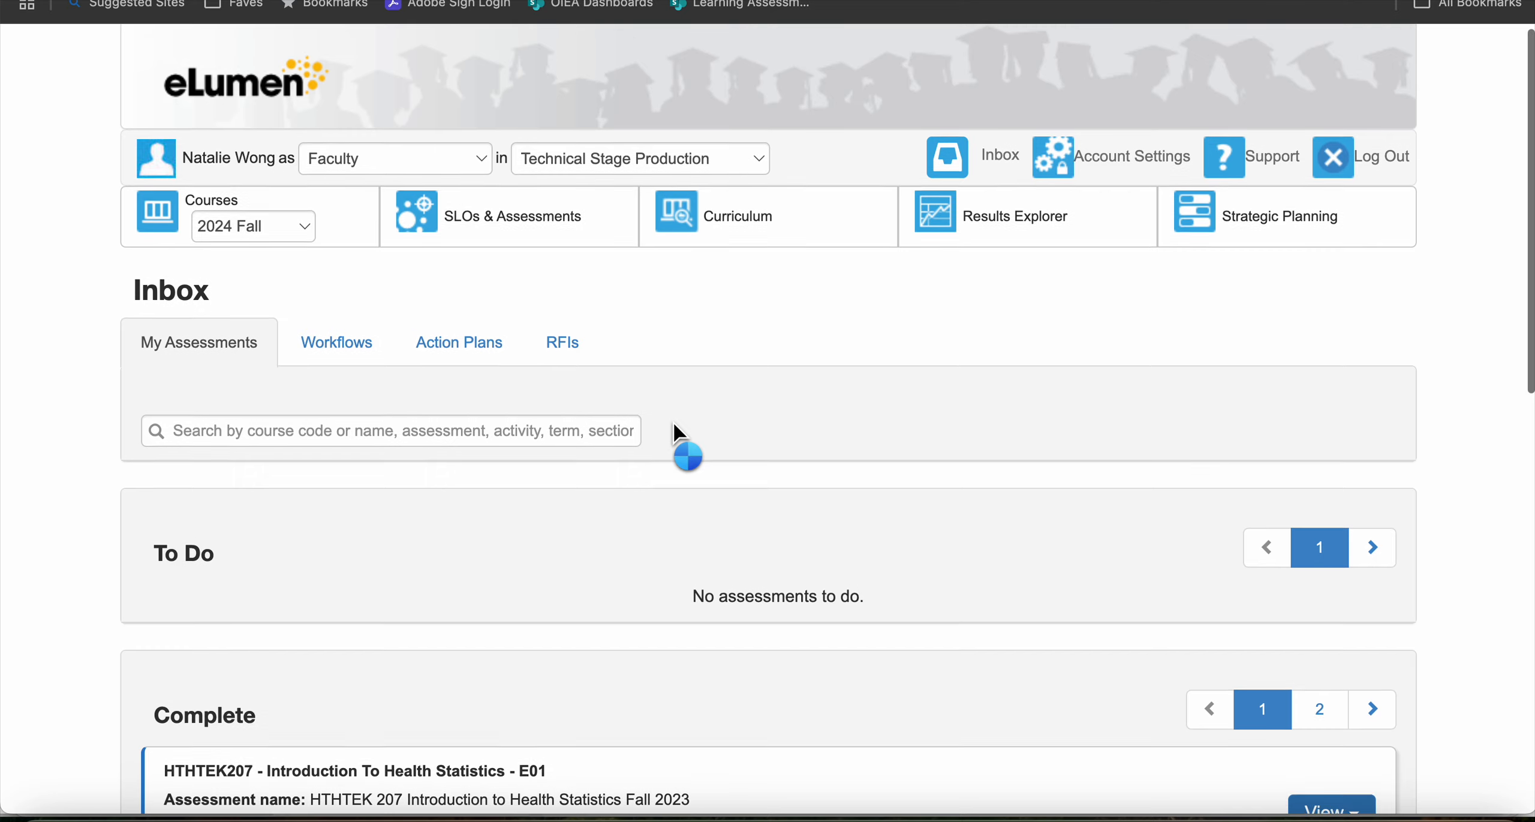
# - Open the courses page and switch the department to Health Occupations, keeping the 2021 Fall term
pyautogui.scroll(-3, 674, 423)
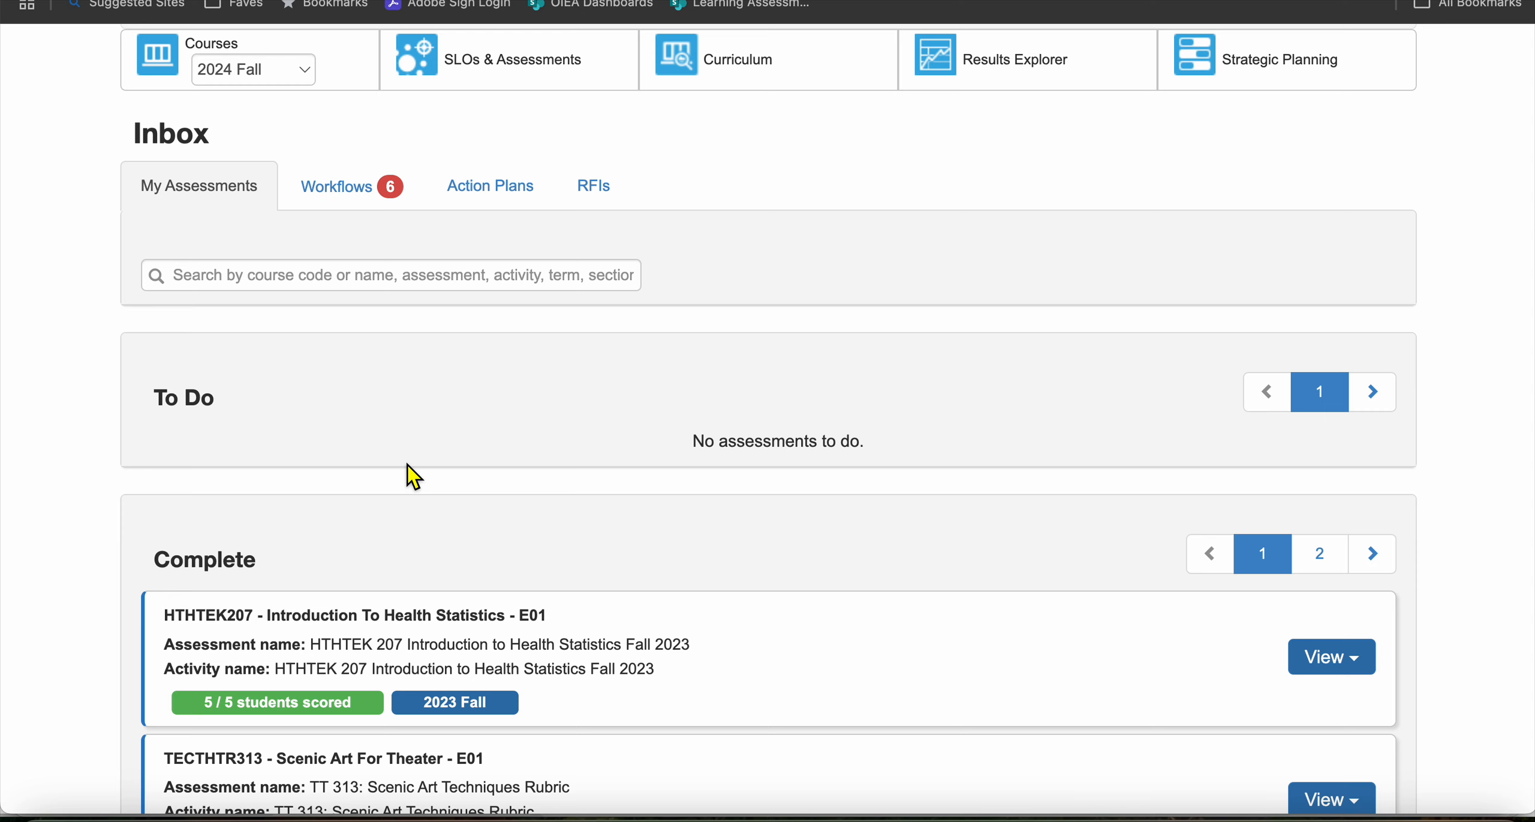
pyautogui.scroll(3, 411, 474)
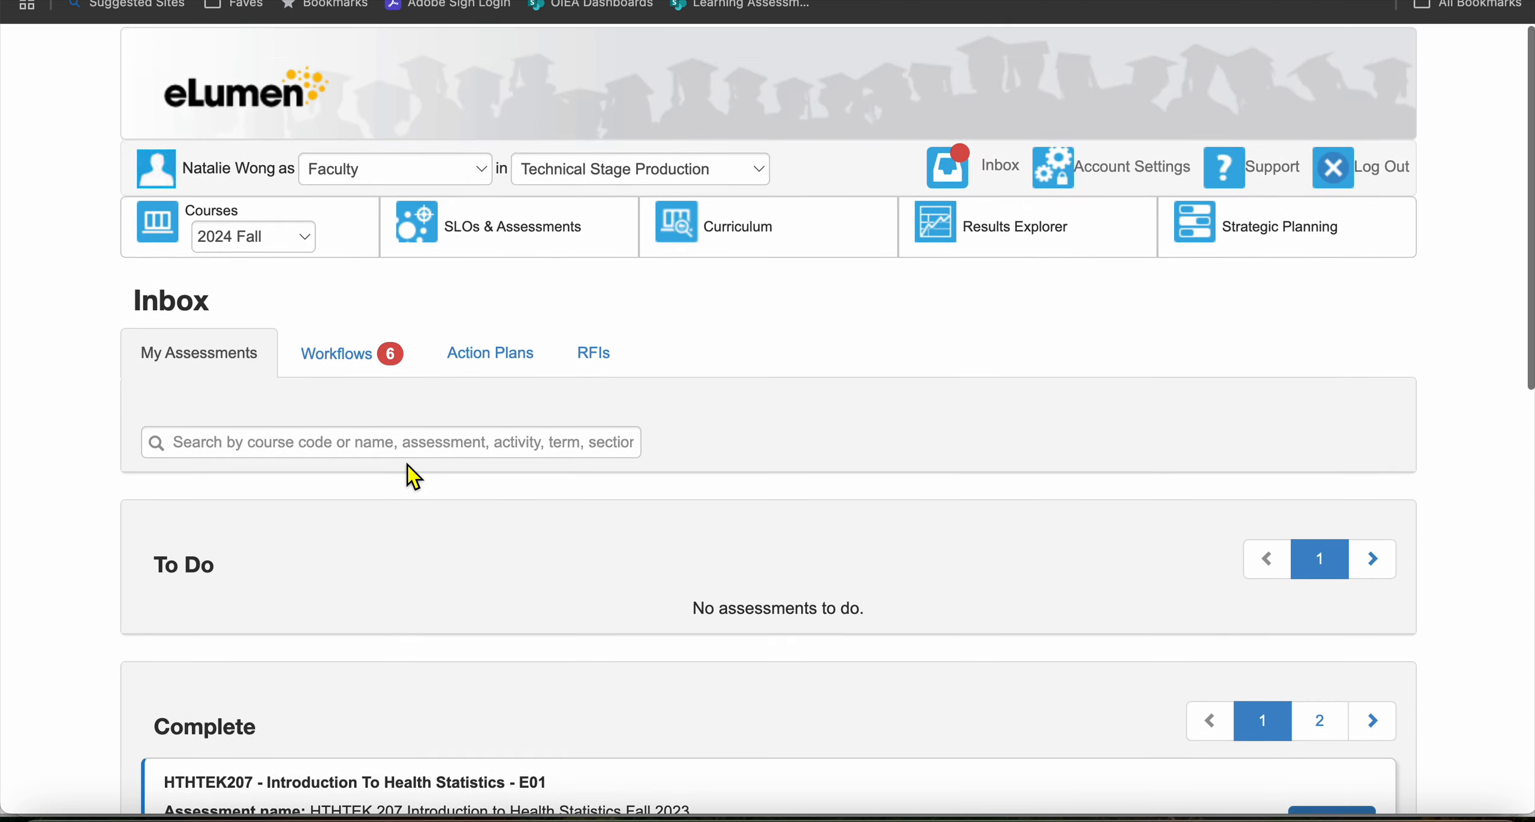
pyautogui.click(355, 234)
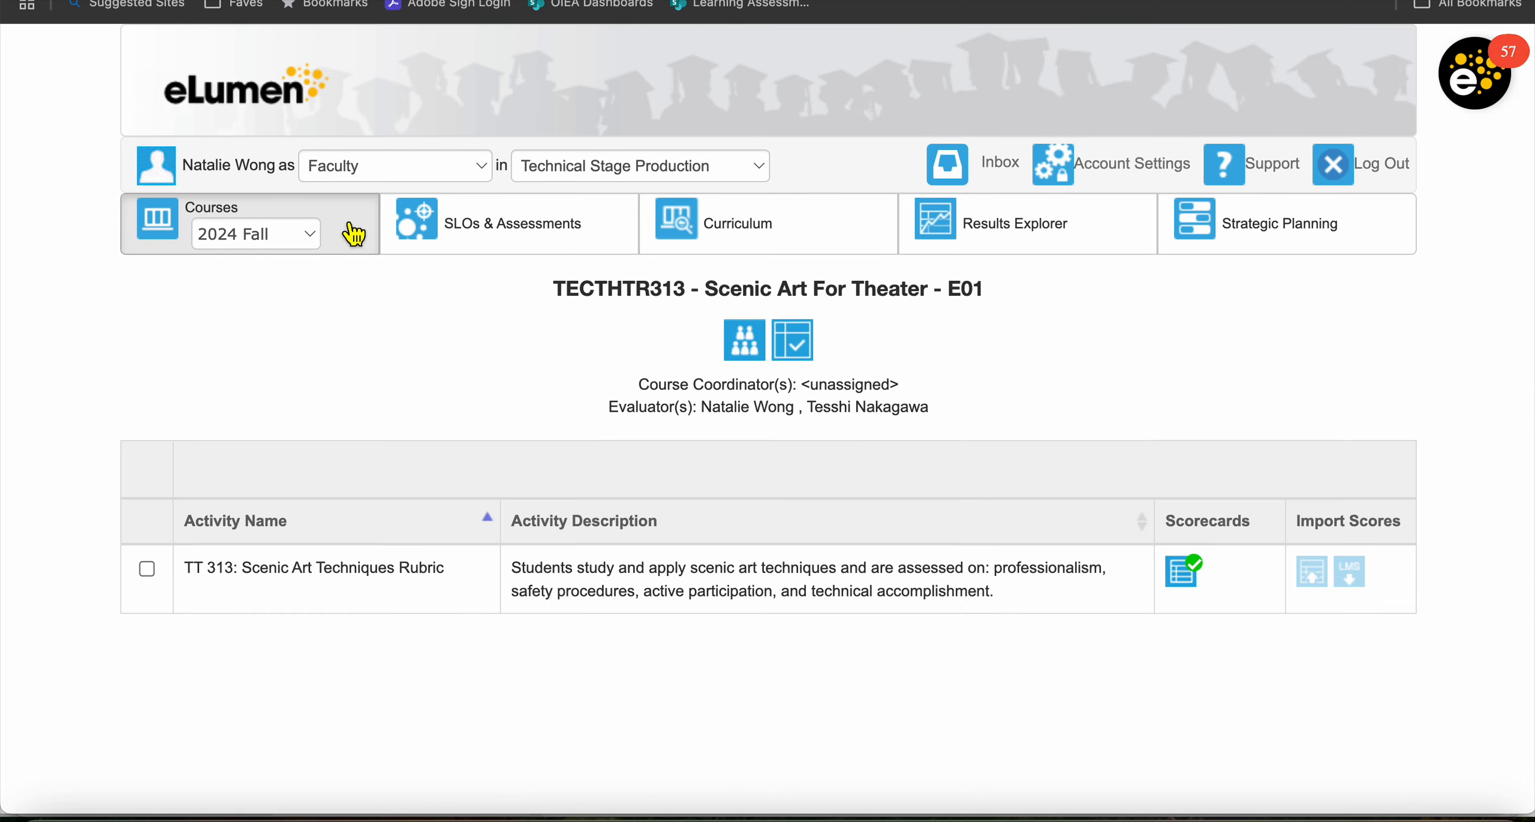
pyautogui.click(567, 174)
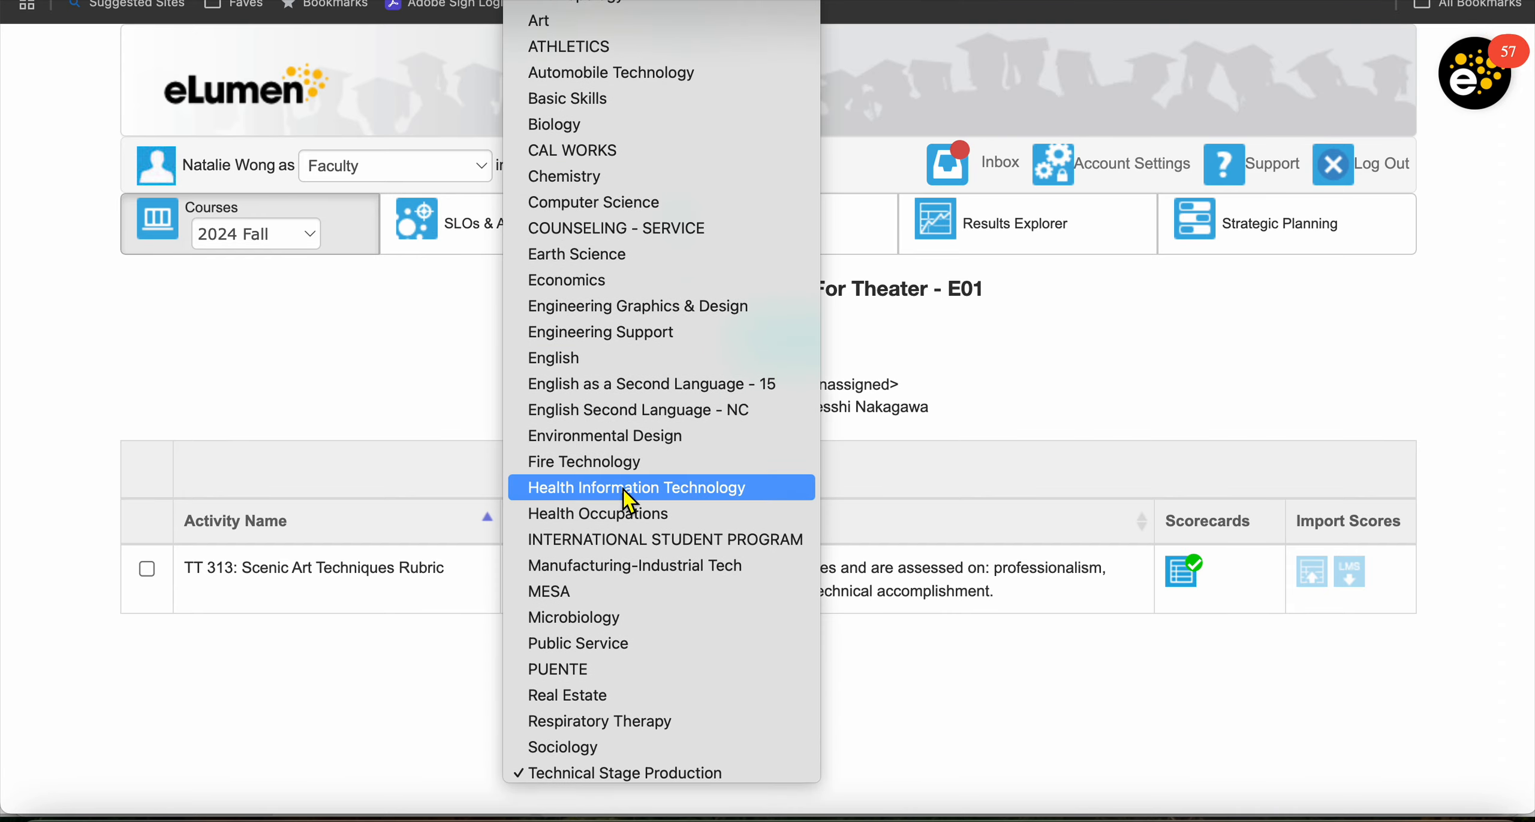
pyautogui.click(630, 515)
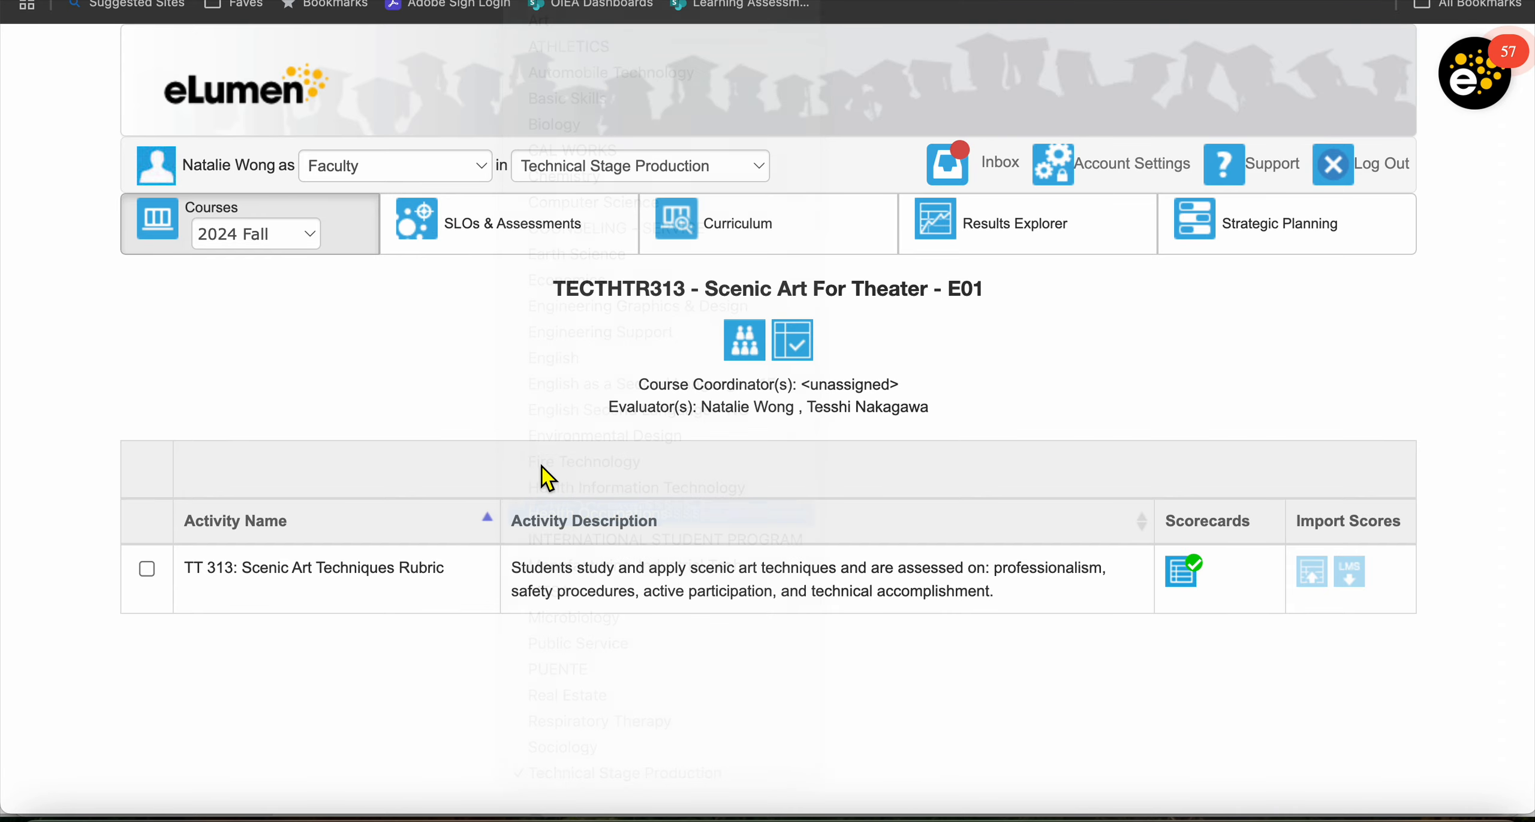
pyautogui.click(324, 242)
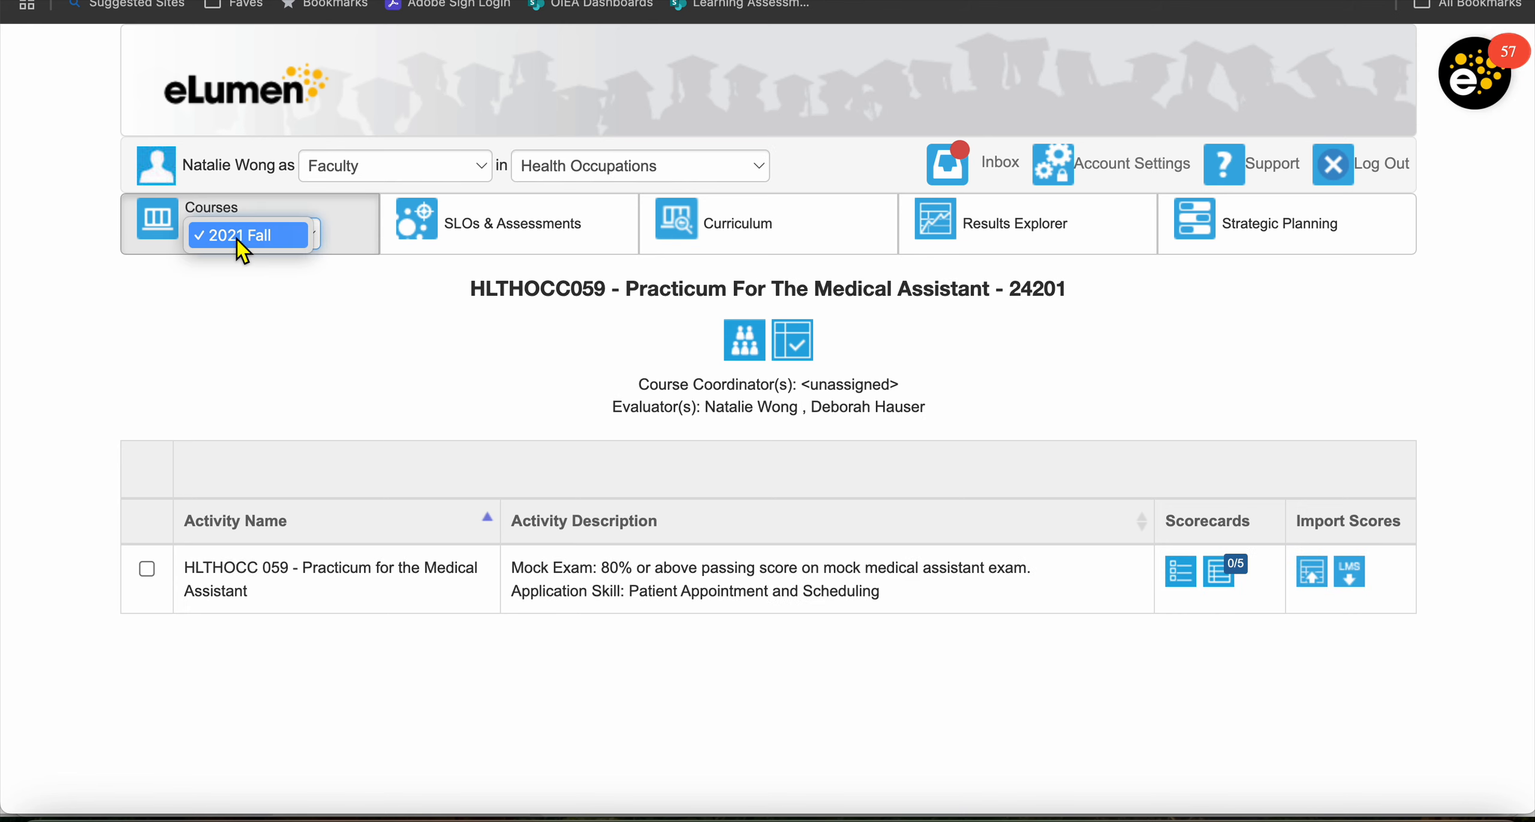
pyautogui.click(316, 239)
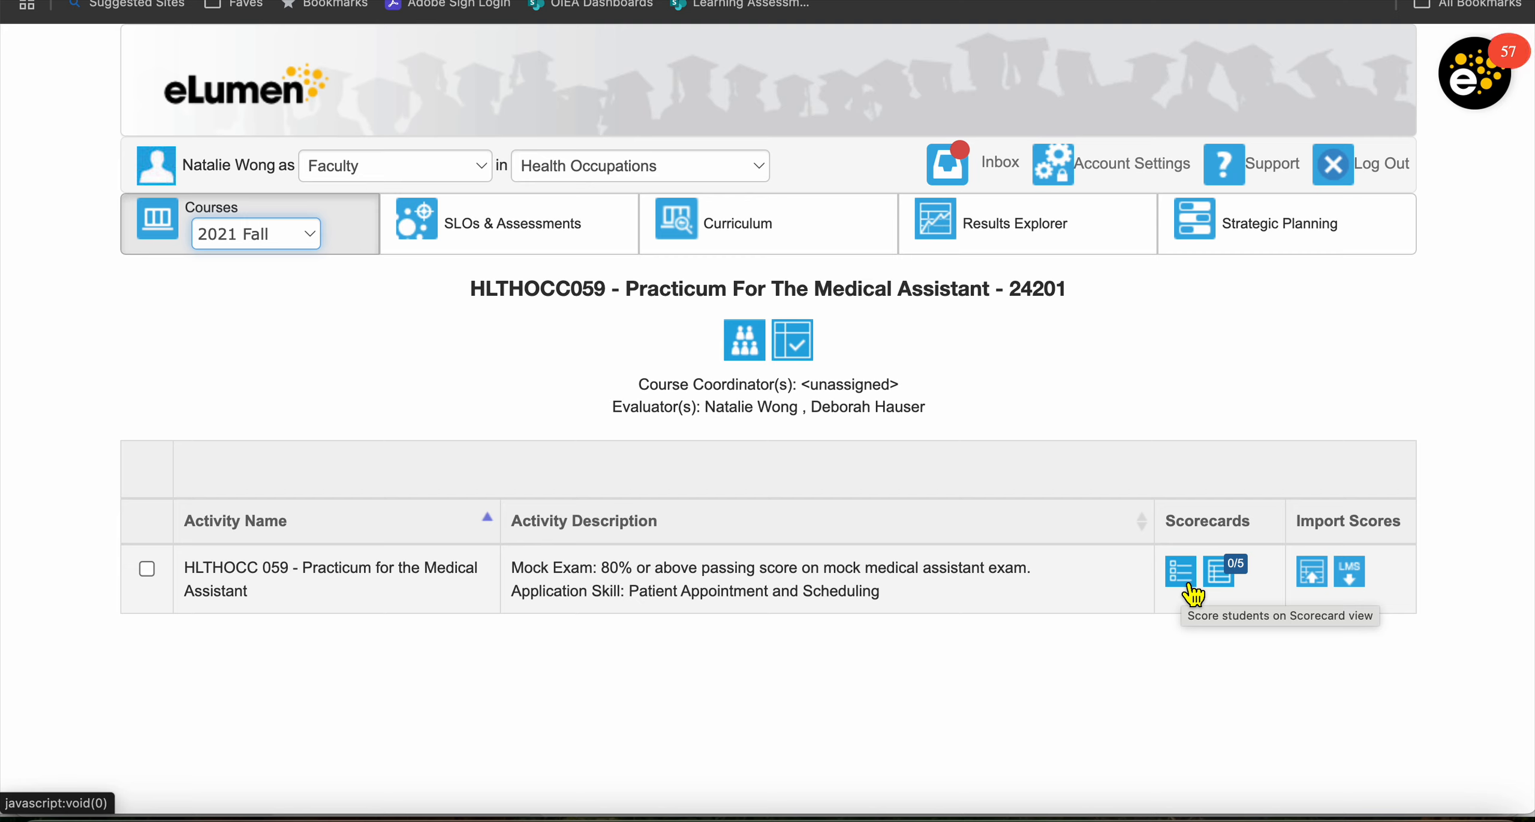
# - Open the HLTHOCC 059 individual rubric, score the first student Excellent on the mock exam SLO and Good on the practicum SLO, and advance to the next student
pyautogui.click(1223, 573)
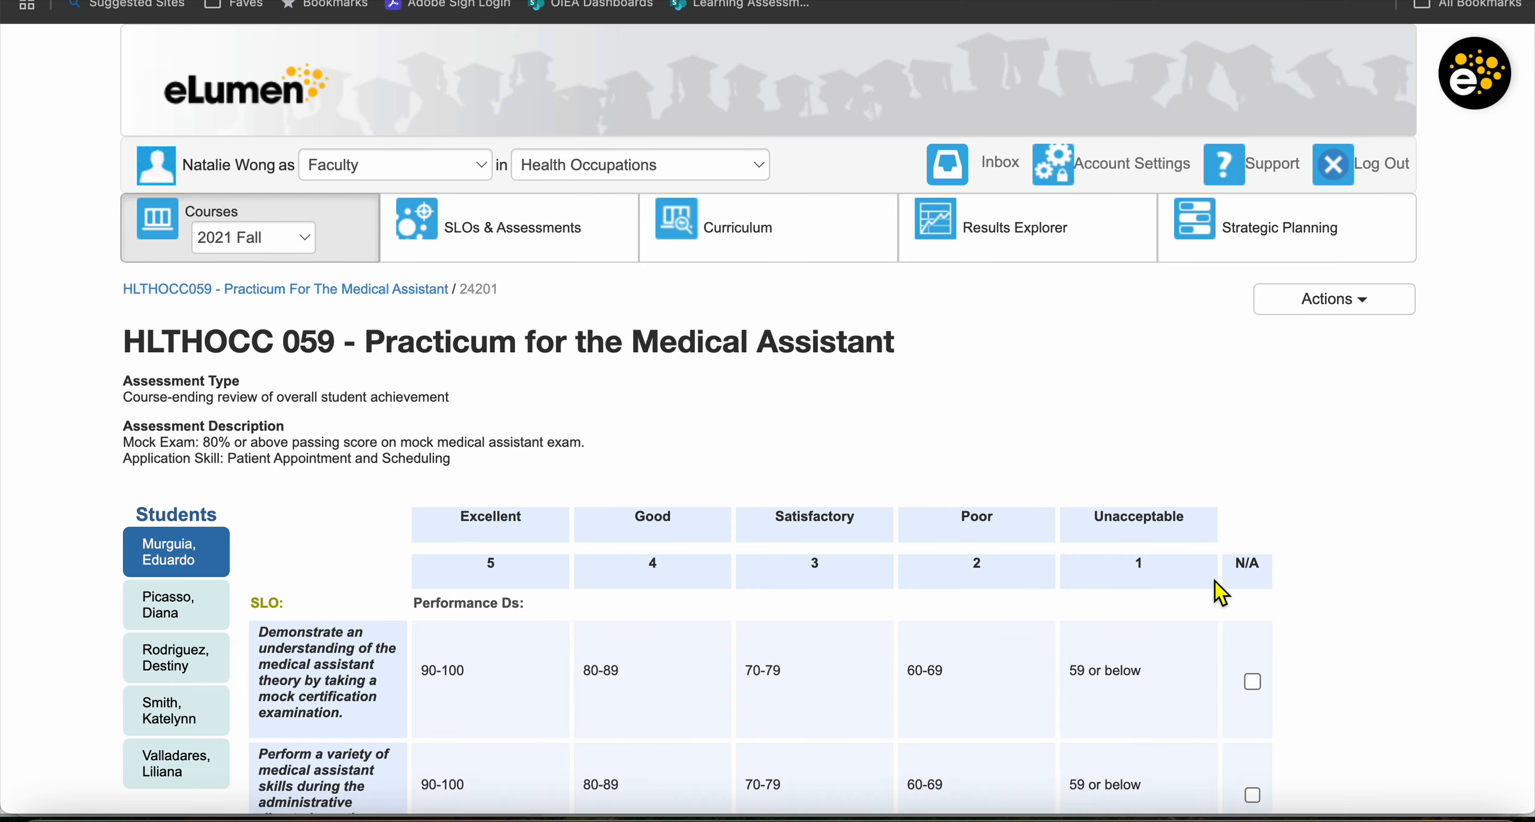
pyautogui.scroll(-2, 747, 612)
pyautogui.scroll(-1, 744, 599)
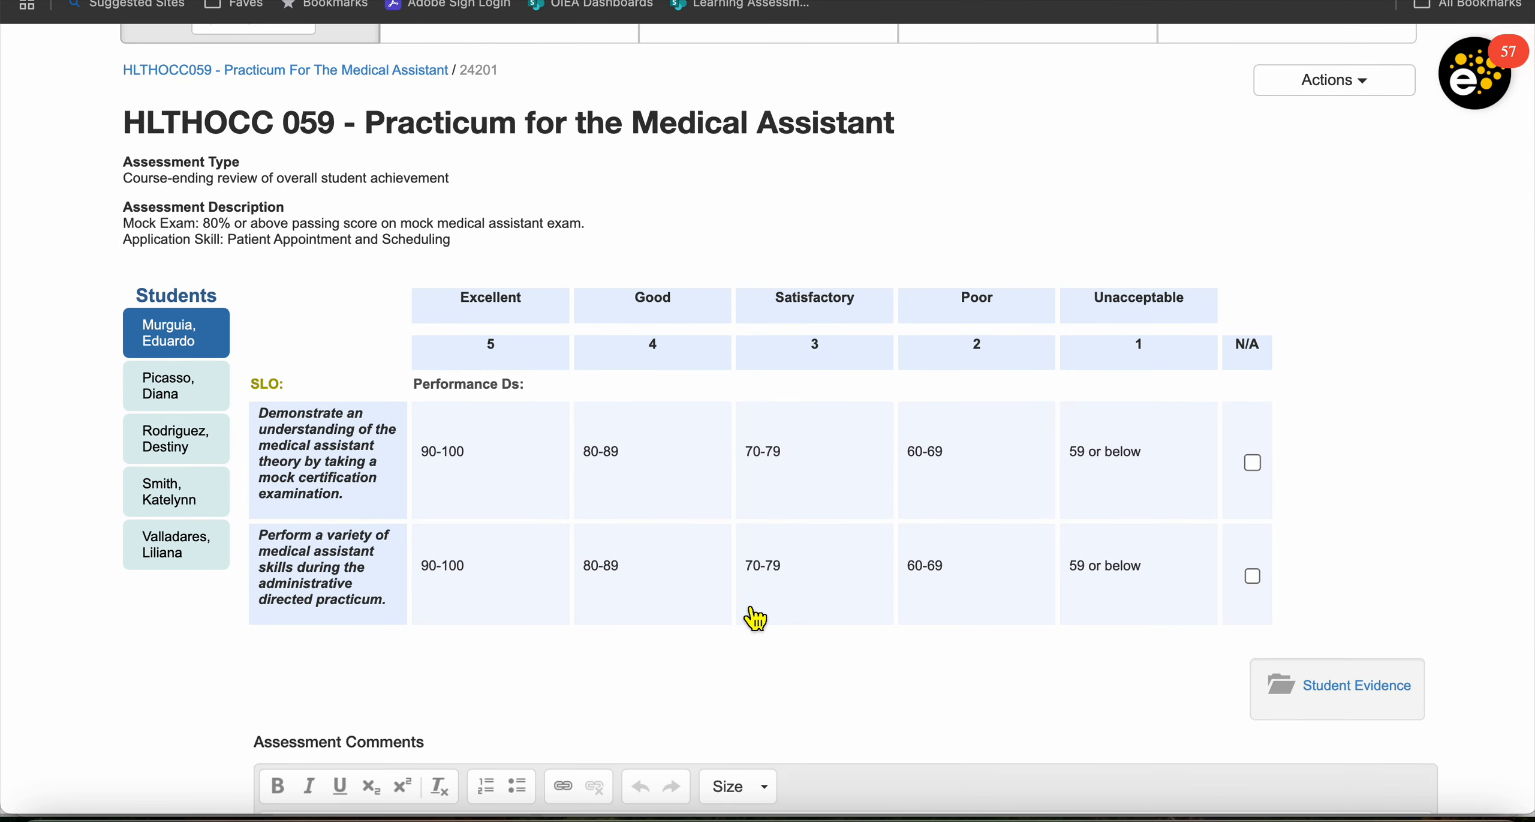
pyautogui.click(503, 493)
pyautogui.click(649, 585)
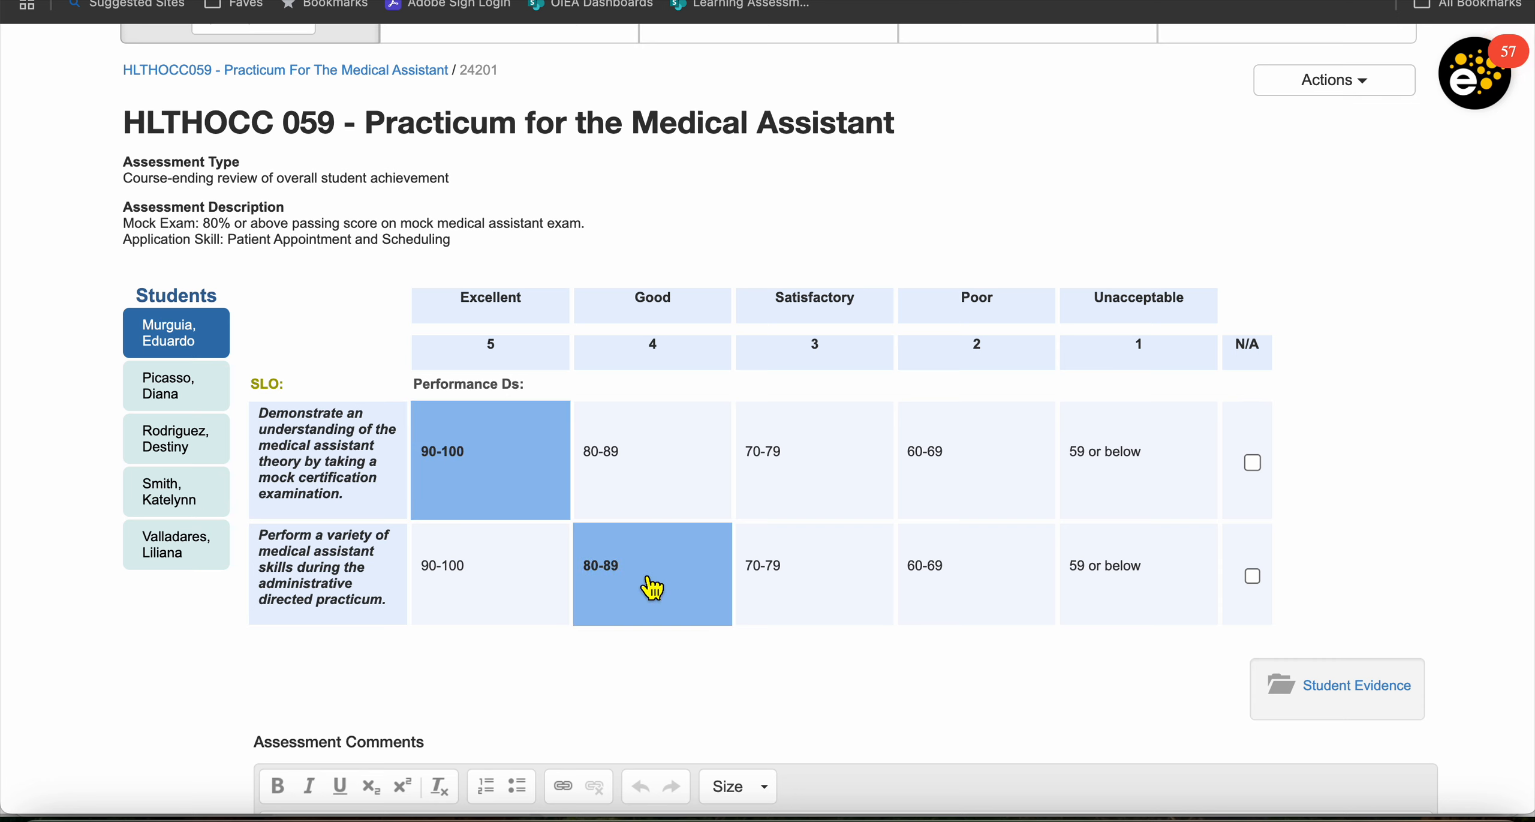
pyautogui.scroll(-1, 830, 612)
pyautogui.scroll(-2, 831, 612)
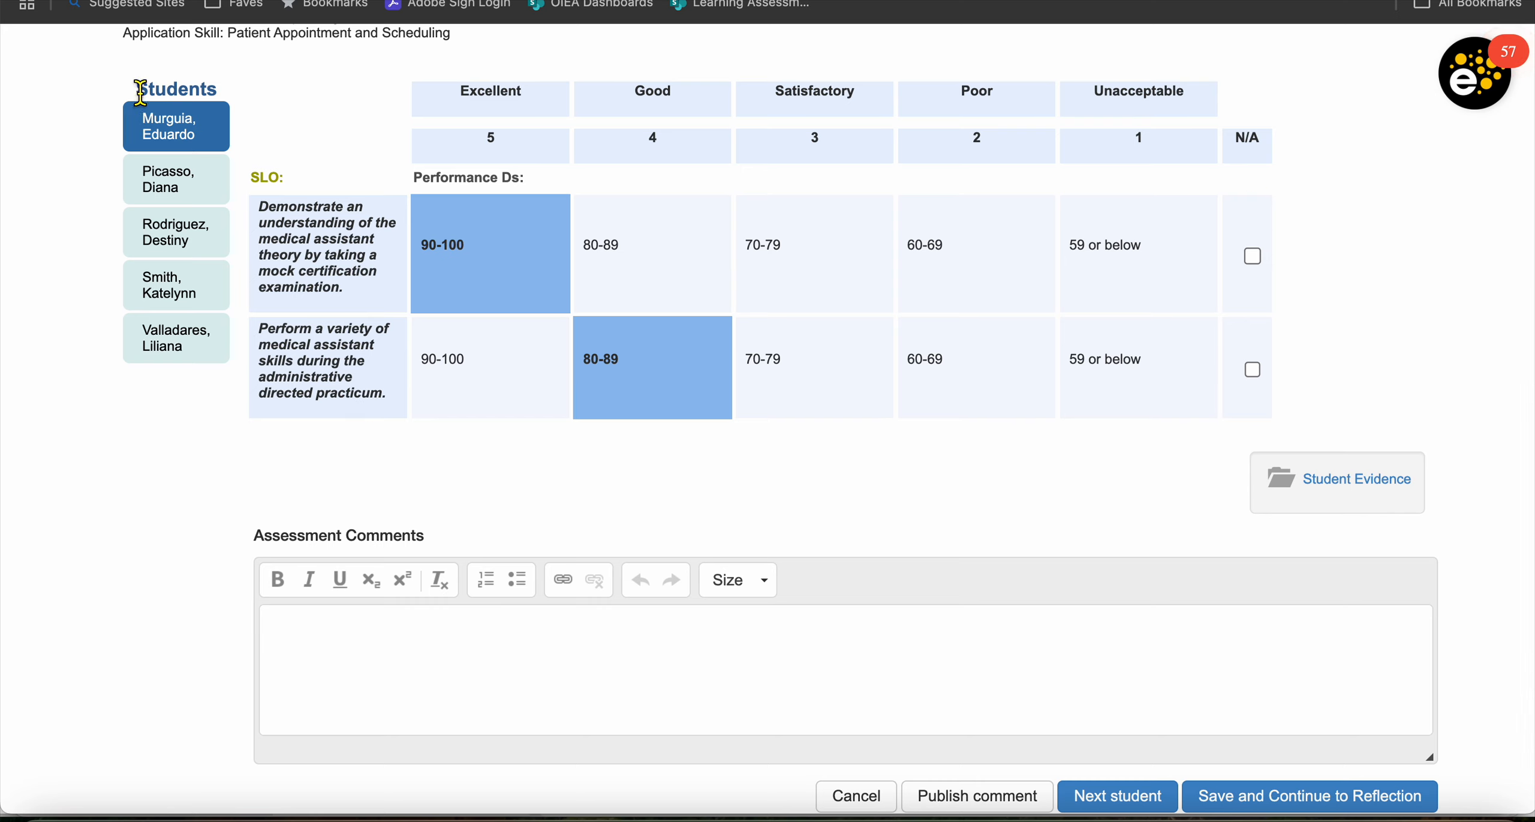
pyautogui.scroll(-1, 436, 442)
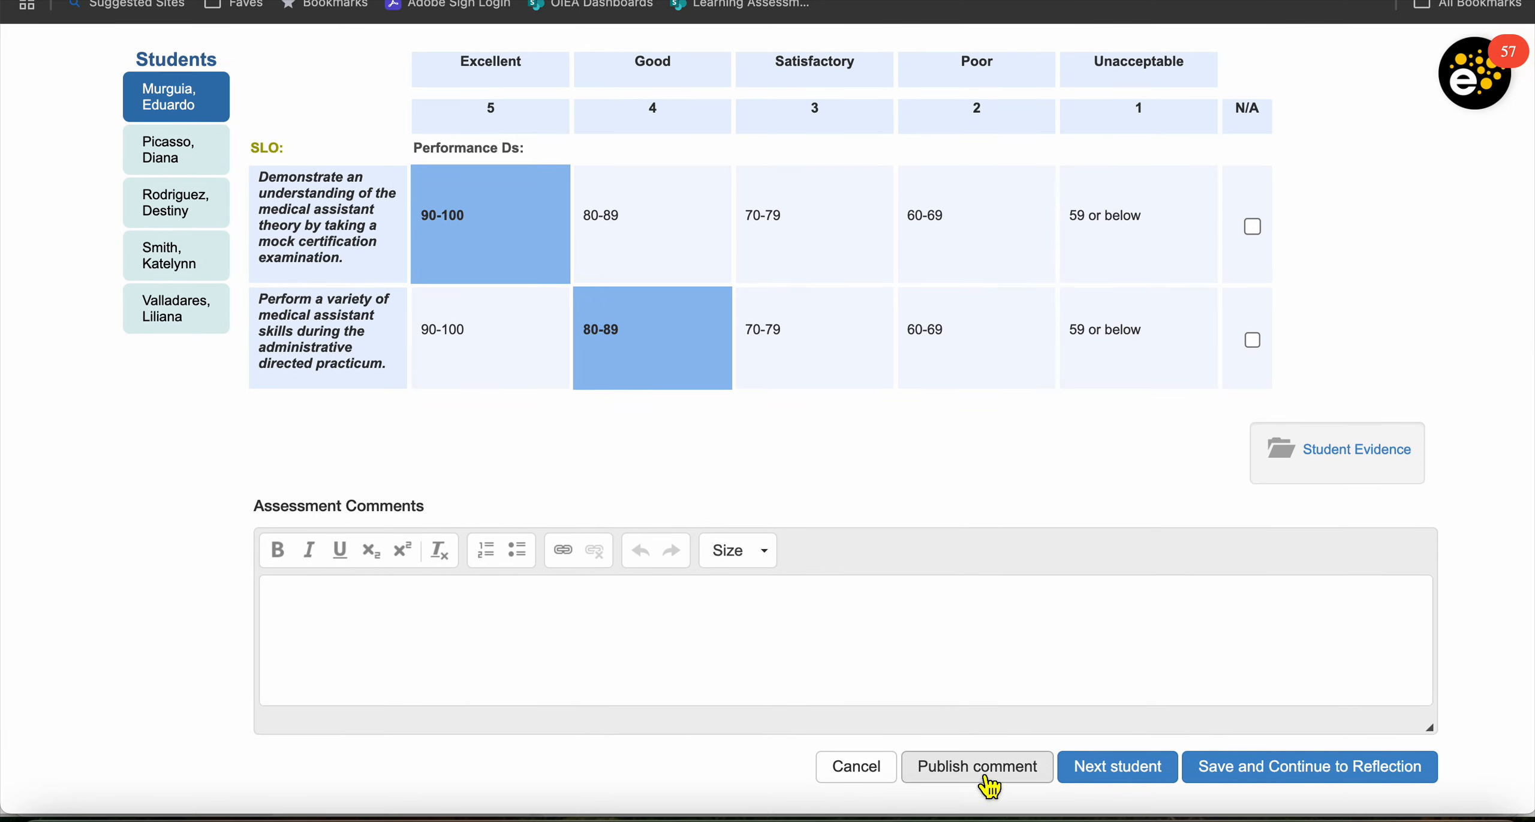
pyautogui.click(1101, 773)
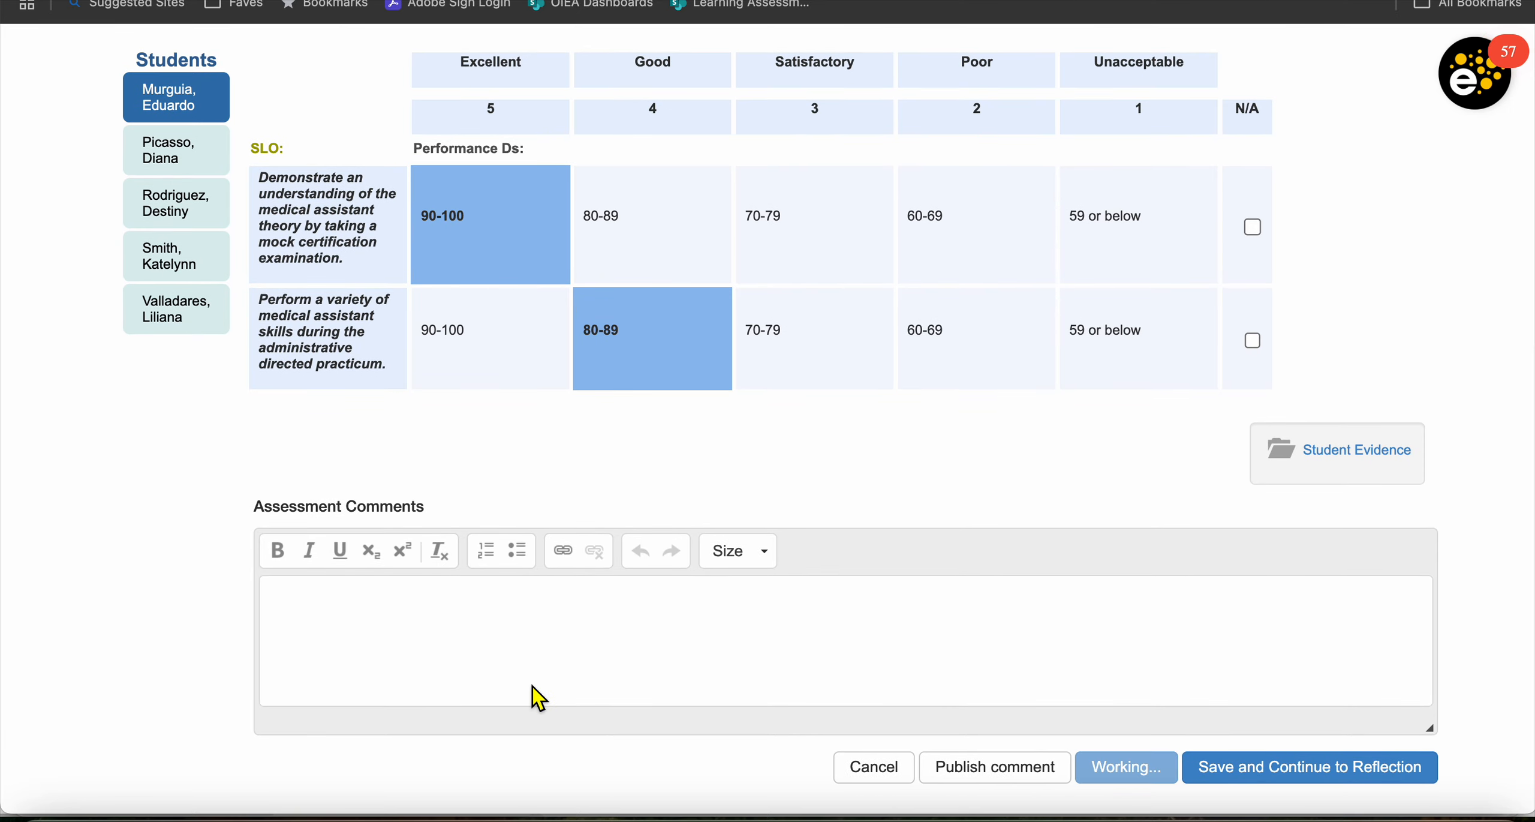
# - Mark the second student N/A on both SLOs and advance to the next student
pyautogui.scroll(-5, 540, 700)
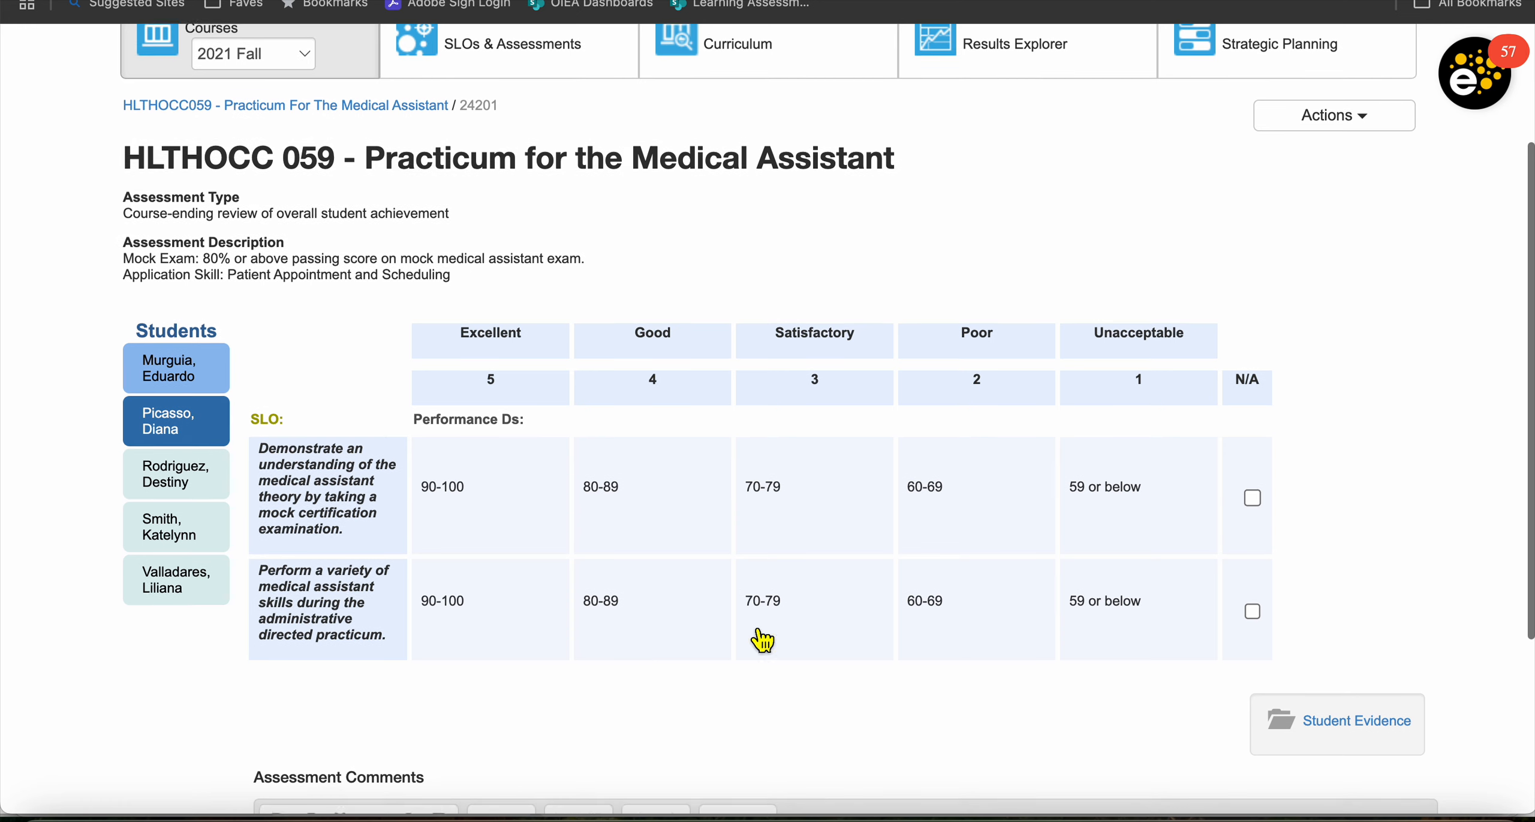
pyautogui.click(1253, 495)
pyautogui.click(1253, 607)
pyautogui.scroll(-7, 1256, 623)
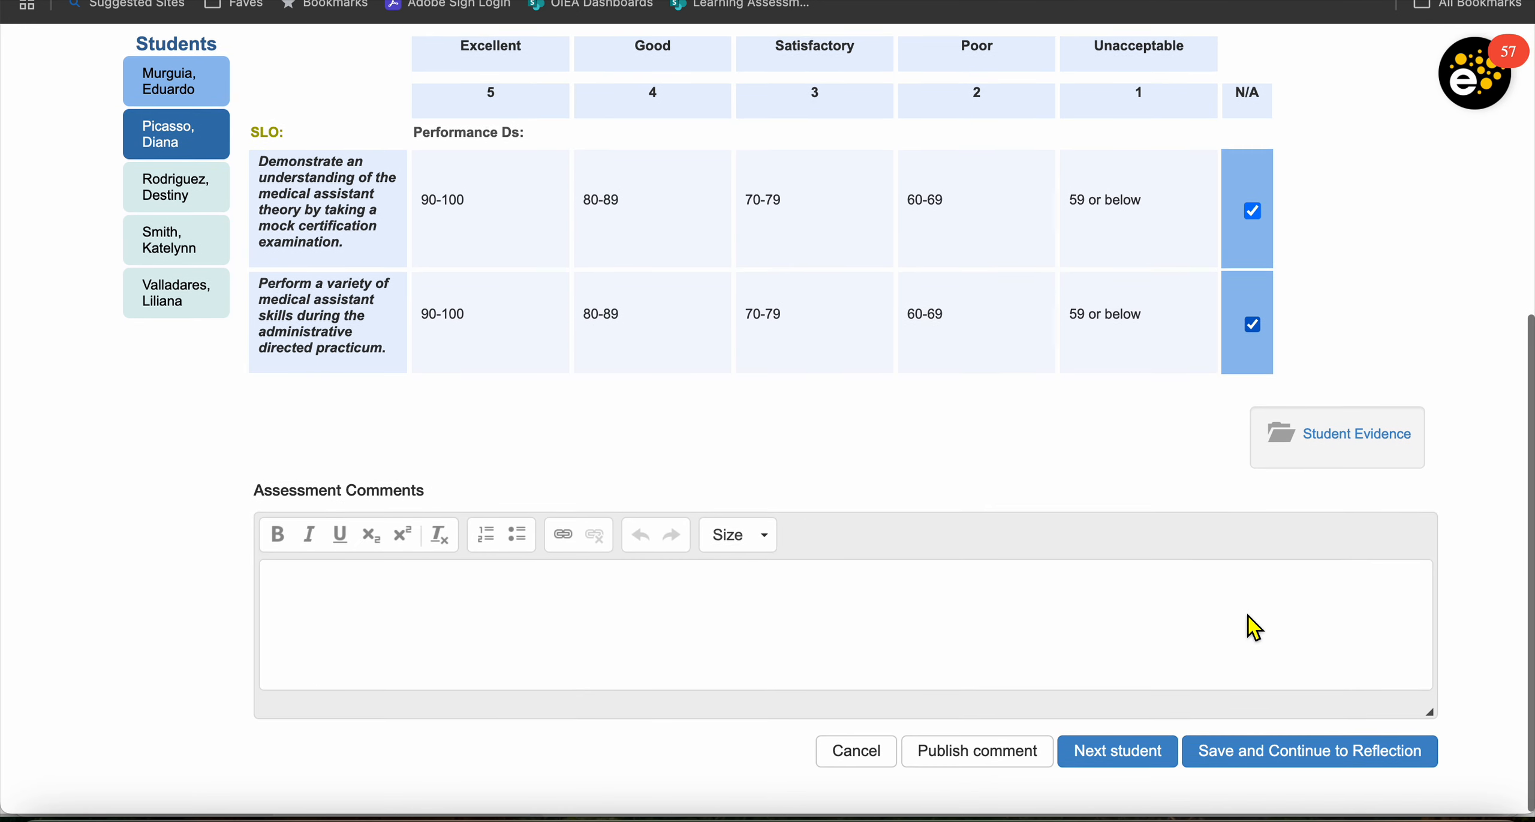
pyautogui.click(1156, 766)
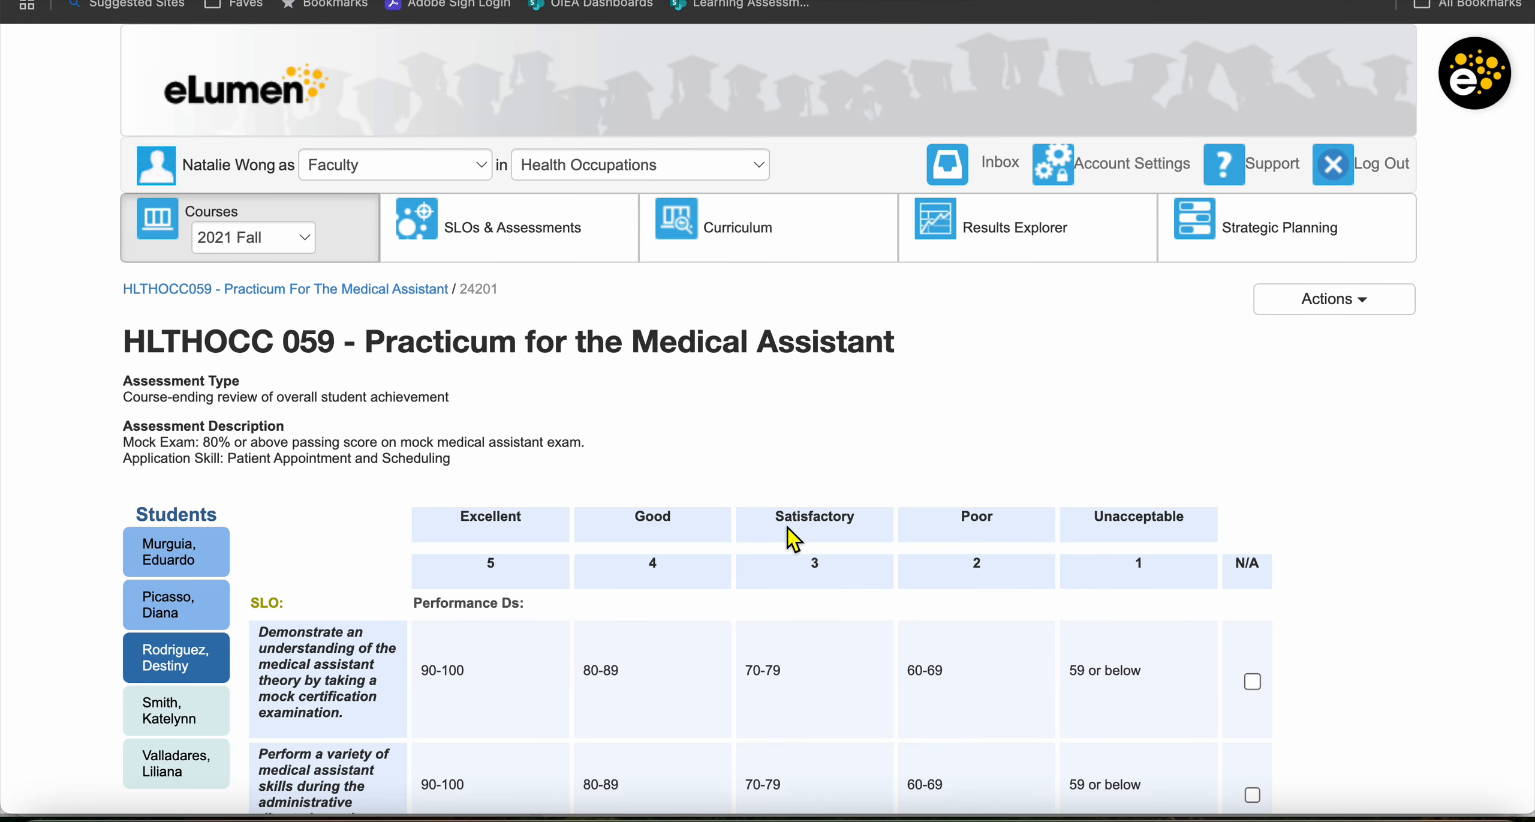
# - Return to the HLTHOCC059 course activities and open the scorecard view that lists all students together
pyautogui.scroll(-2, 787, 527)
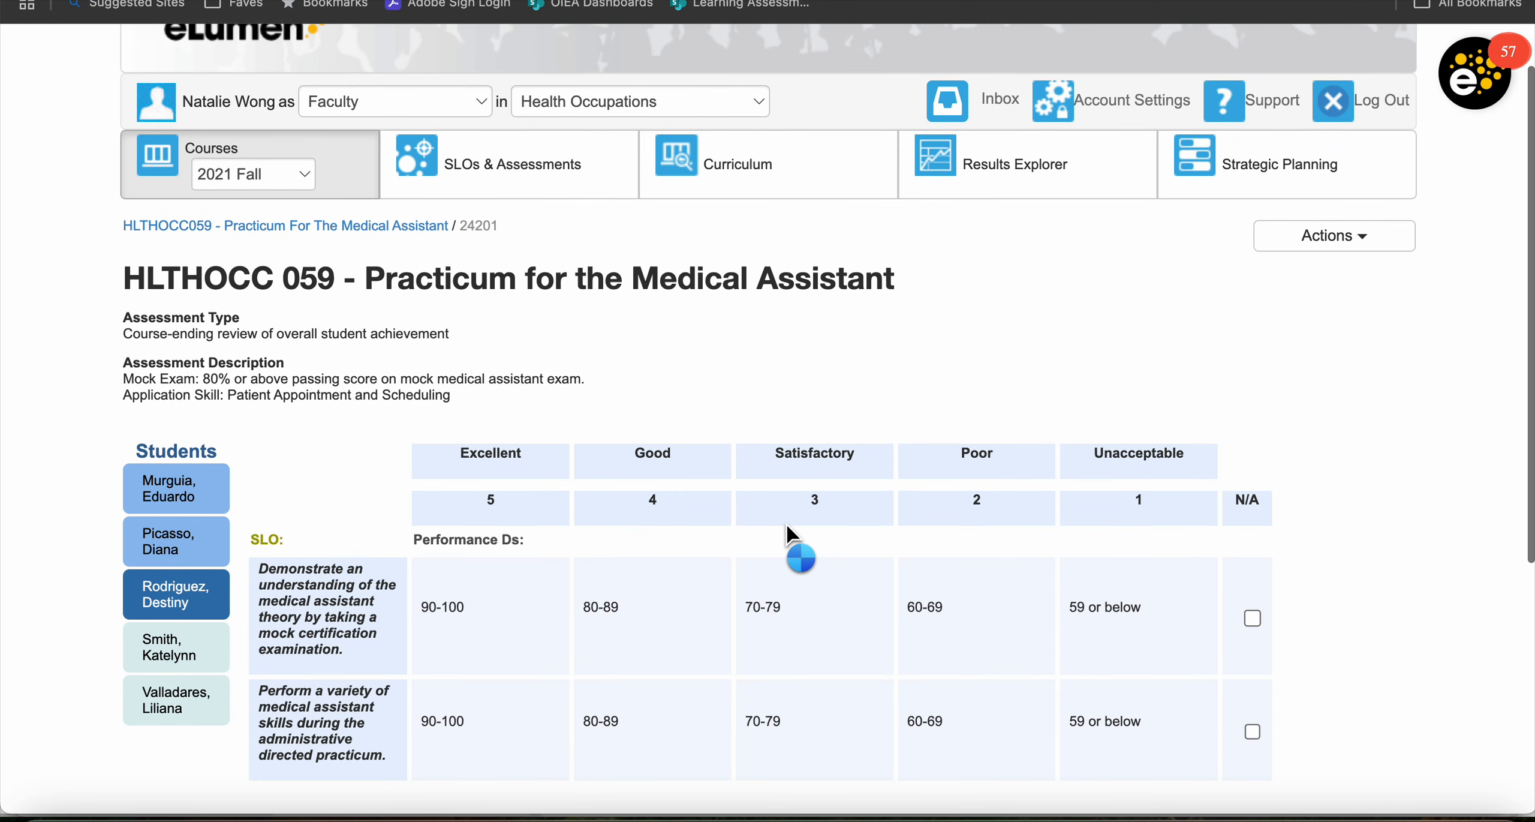
pyautogui.click(345, 184)
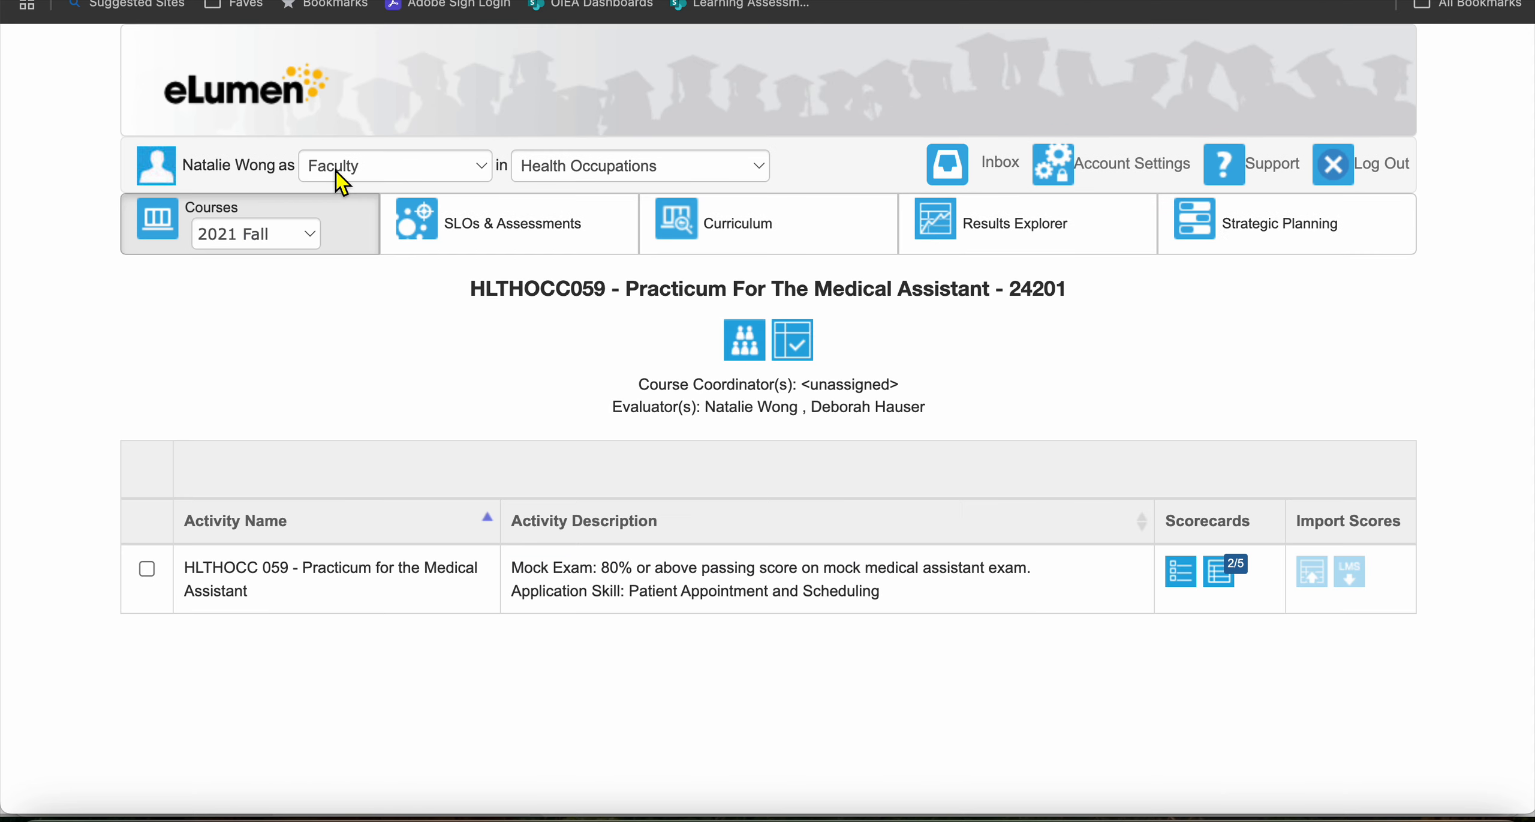
pyautogui.click(1189, 594)
# - Score the third student Excellent (5) and the fourth student Good (4) on both SLOs in the scorecard
pyautogui.scroll(-4, 1052, 519)
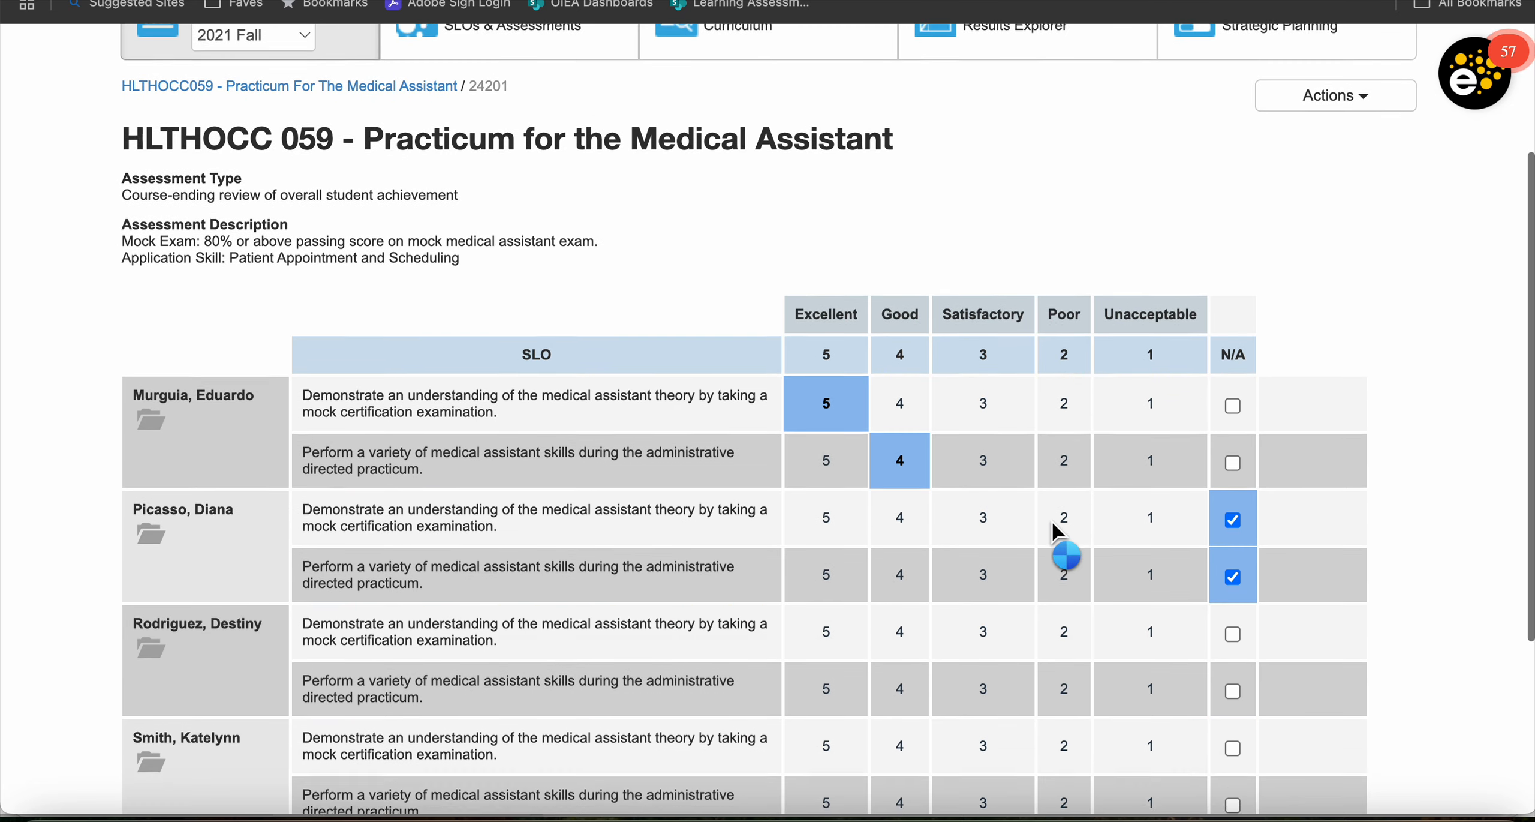
pyautogui.scroll(-3, 1062, 537)
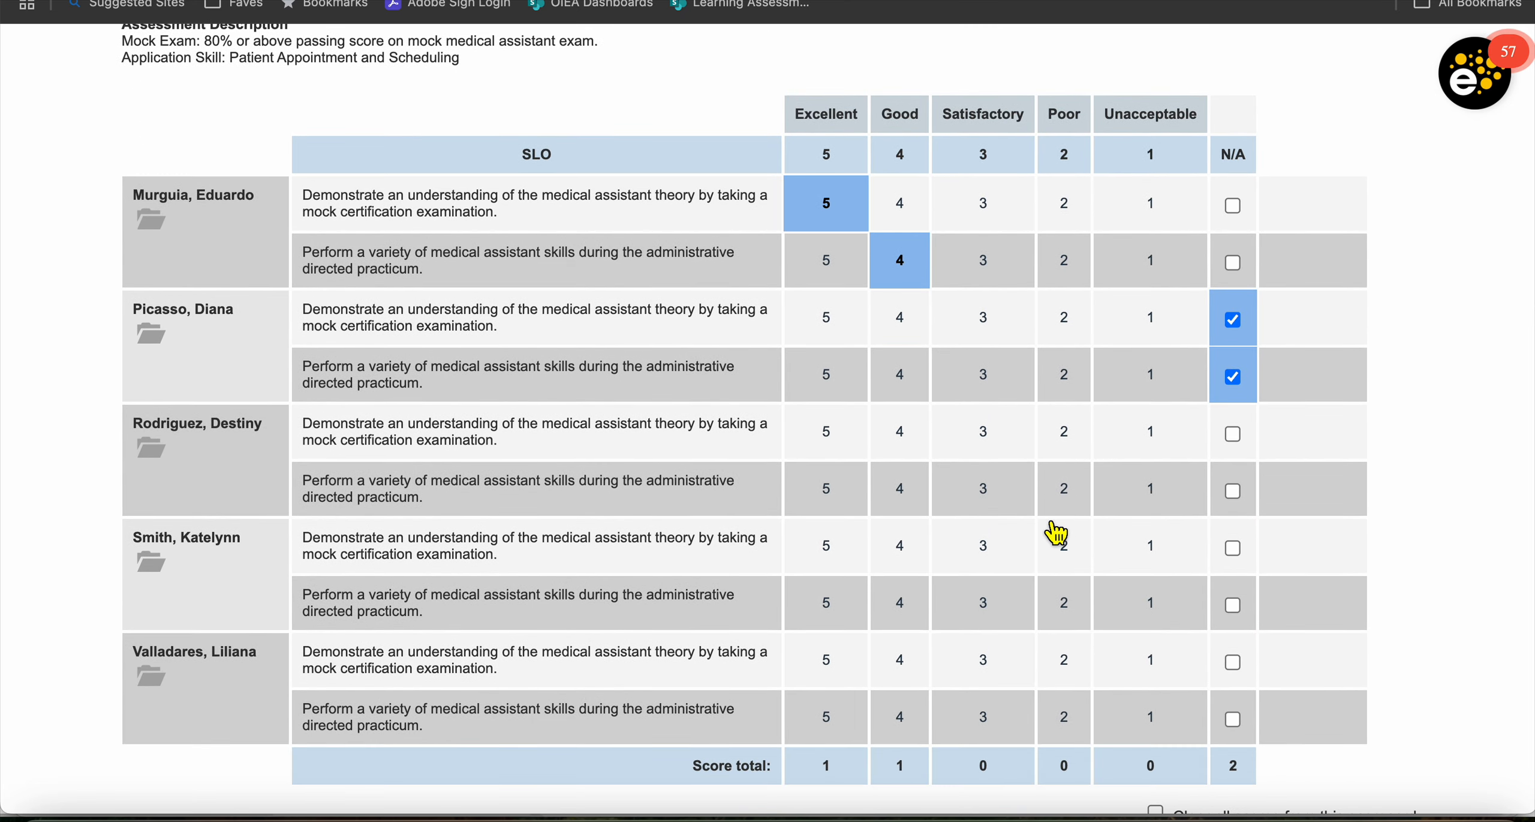
pyautogui.scroll(-1, 1056, 532)
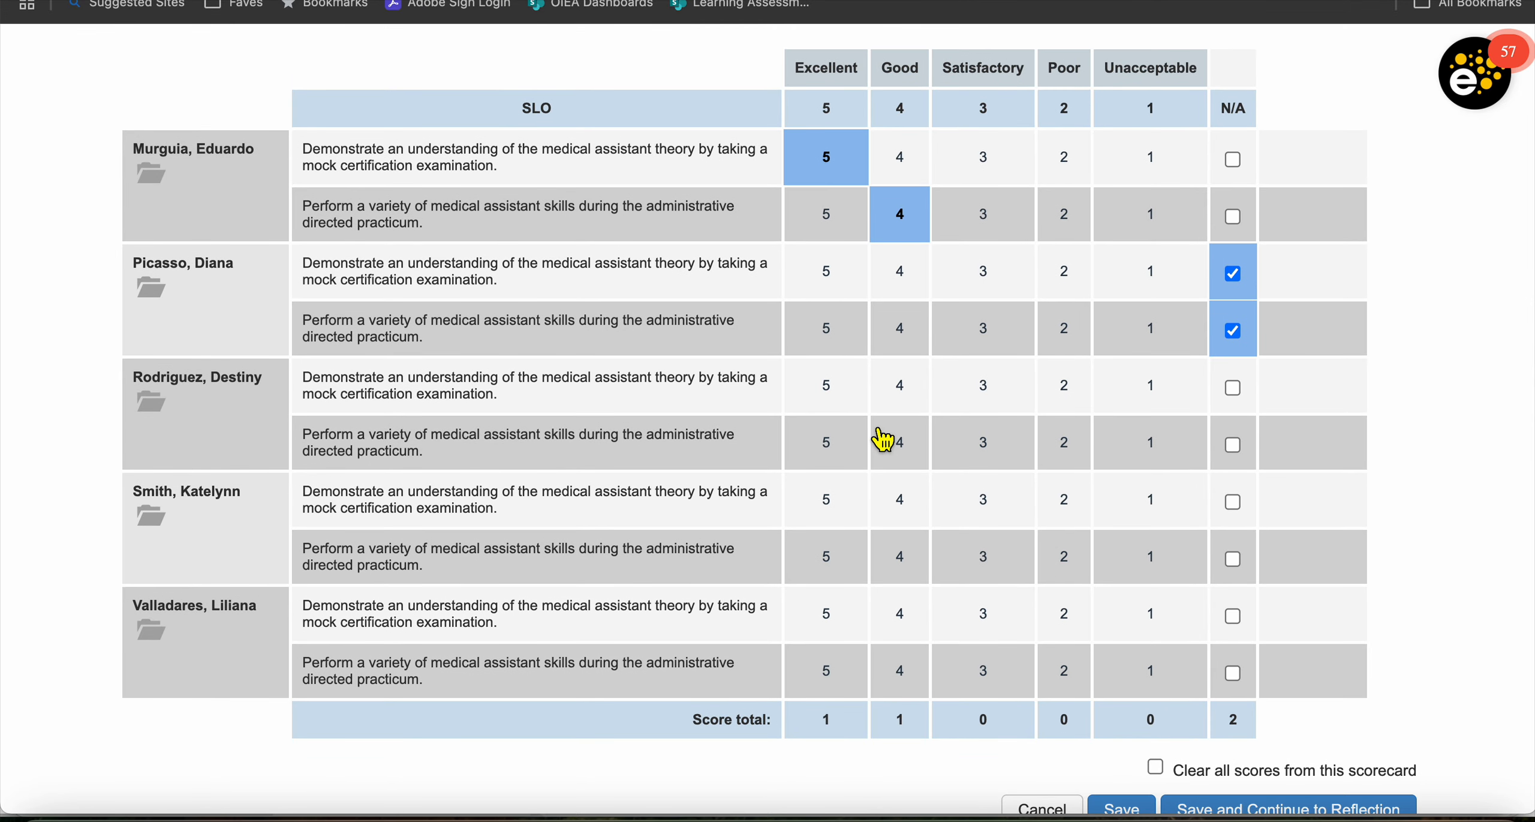
pyautogui.click(838, 409)
pyautogui.click(841, 456)
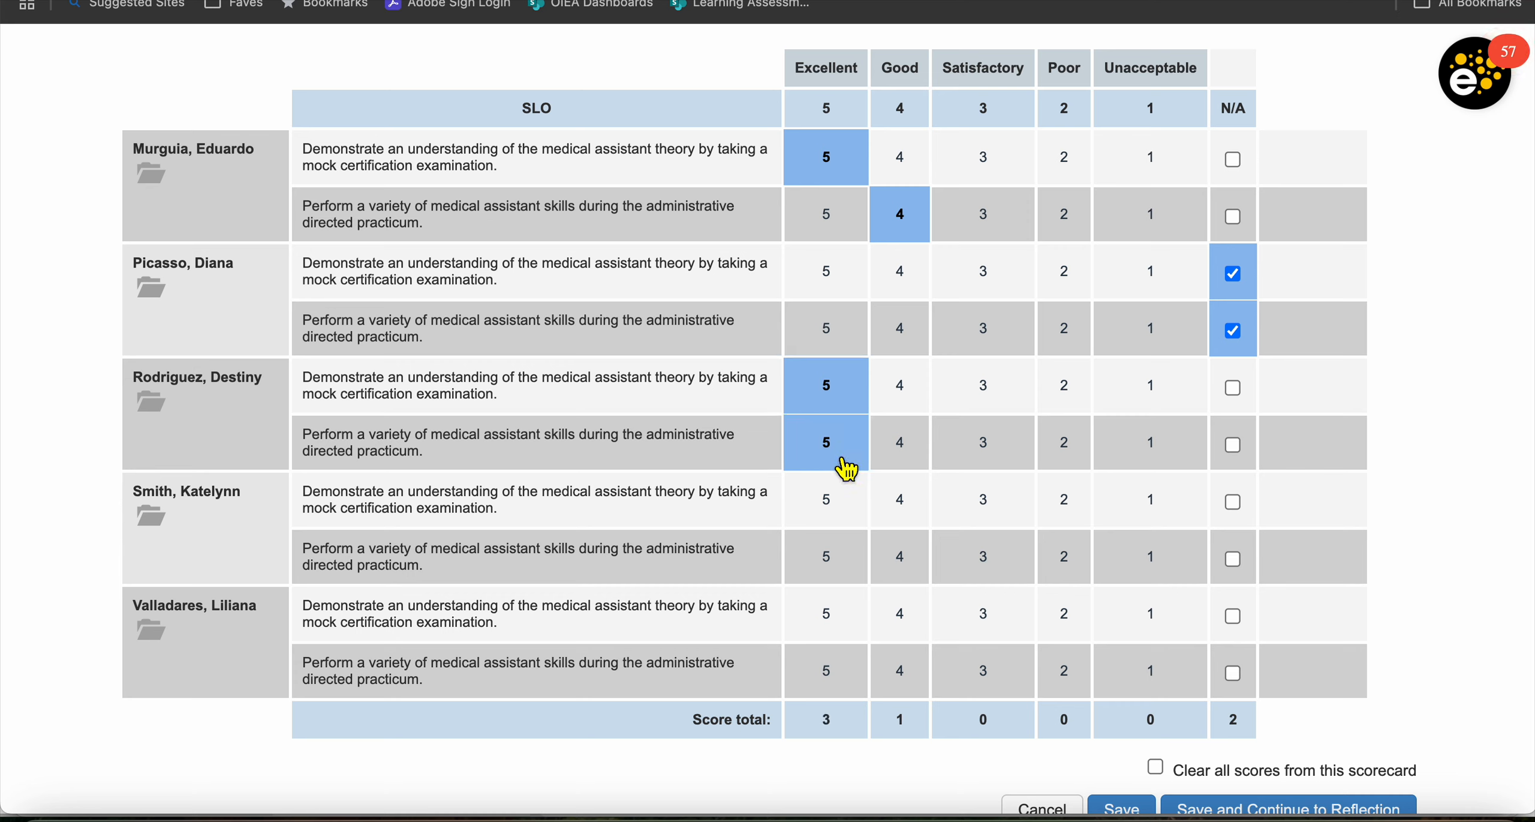
pyautogui.click(900, 515)
pyautogui.click(914, 571)
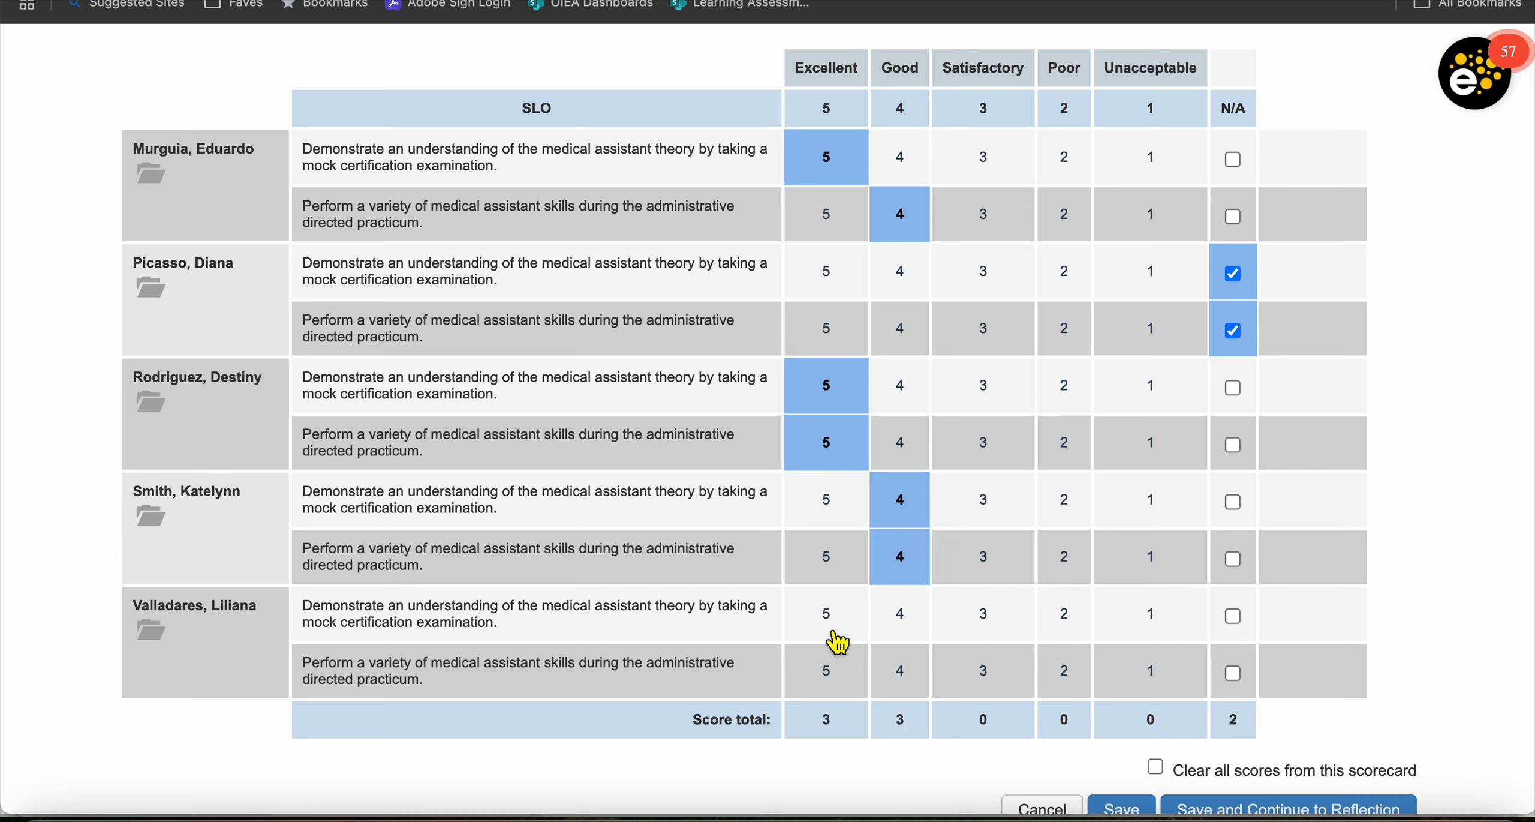
# - Score the last student 3 on the mock exam SLO and 5 on the practicum SLO, and save to continue to the reflection
pyautogui.click(986, 618)
pyautogui.click(818, 680)
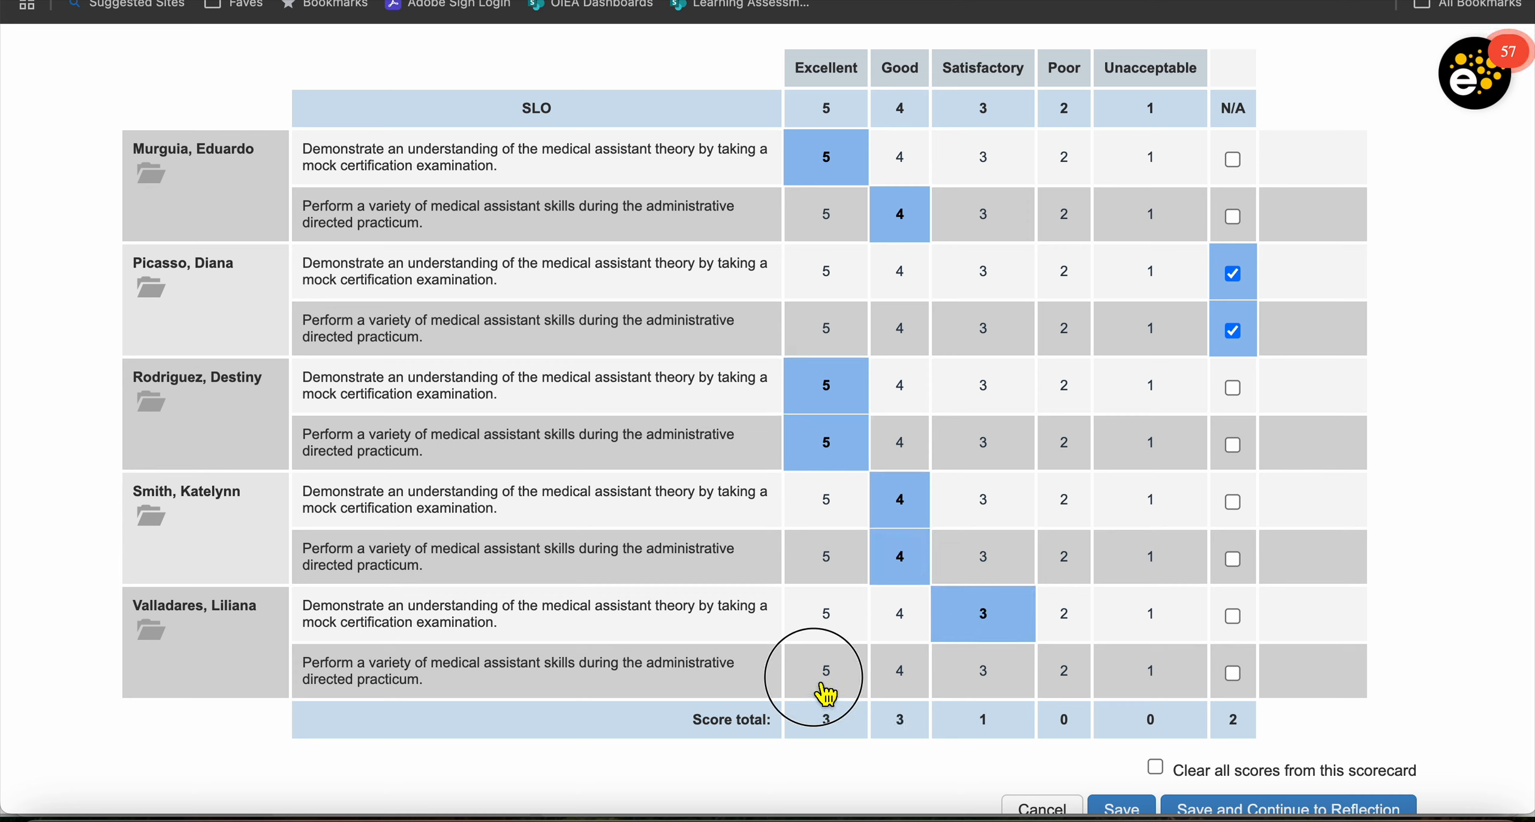
pyautogui.scroll(-1, 864, 683)
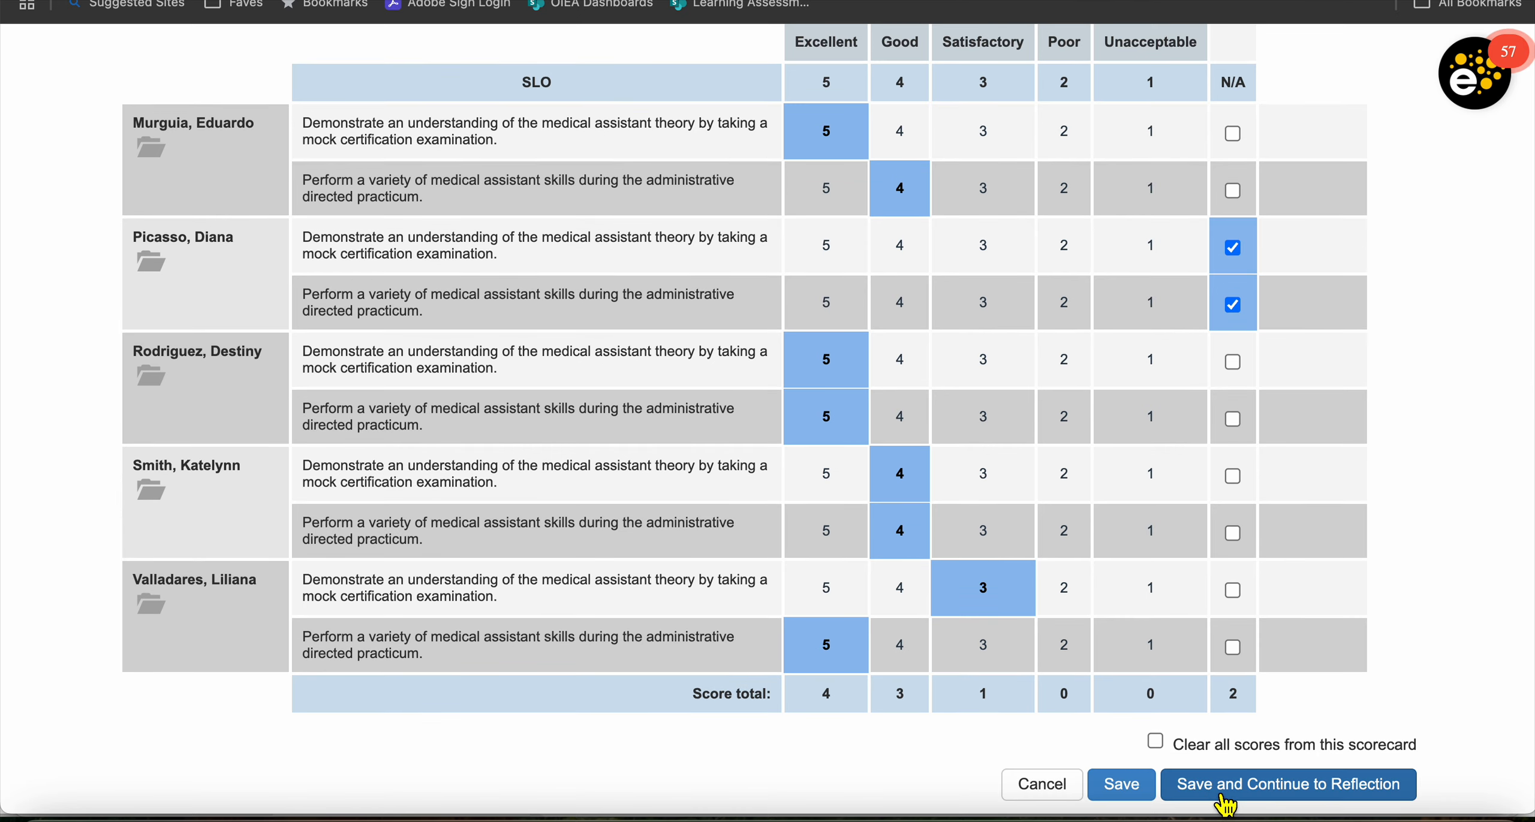
pyautogui.click(1224, 793)
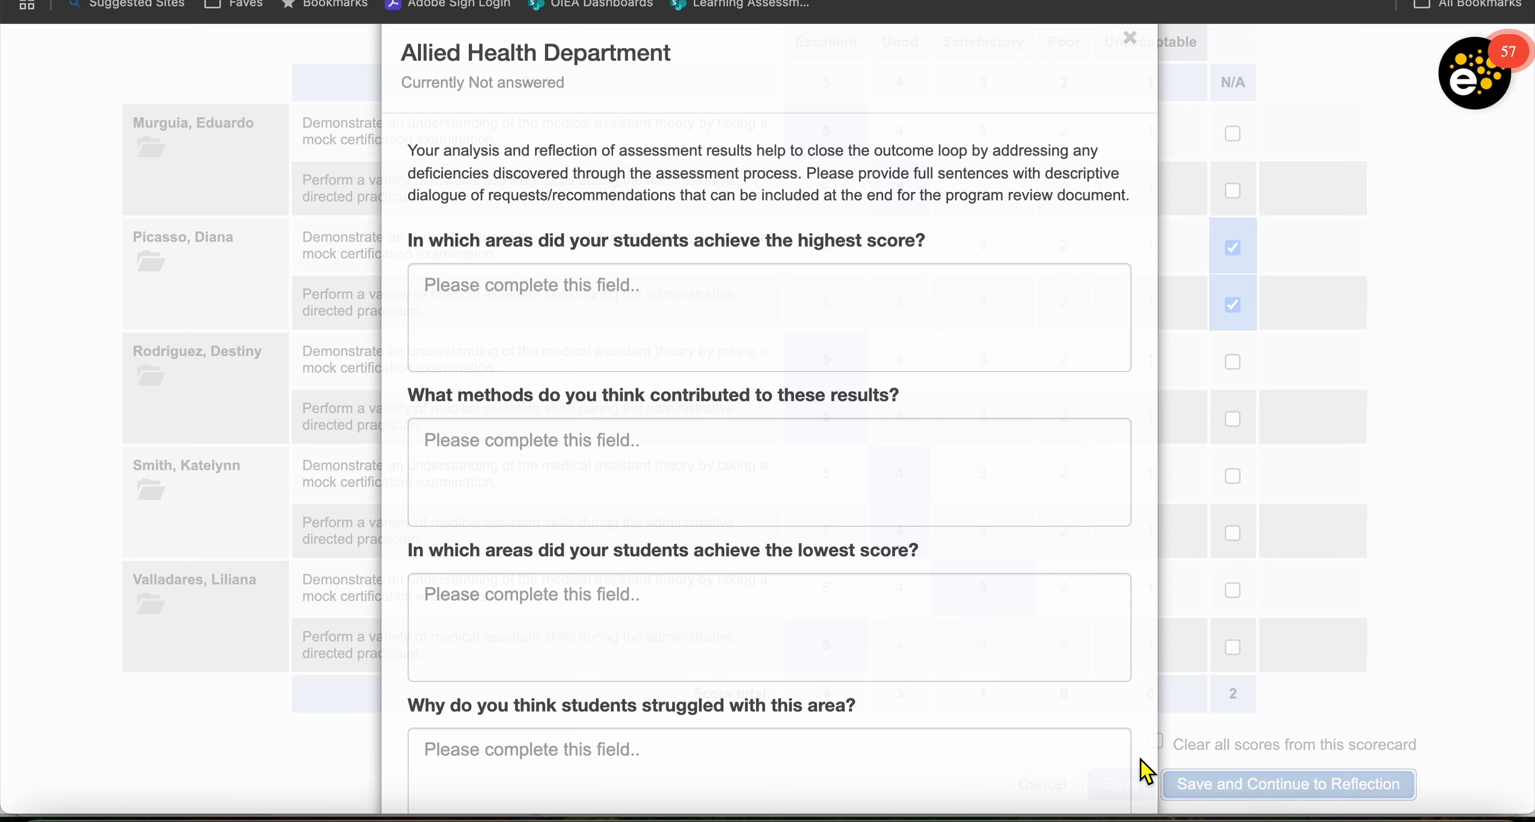
# - Submit and share the blank Allied Health Department reflection non-anonymously, and switch to the Entering Assessment Results presentation in Canva
pyautogui.scroll(-3, 638, 318)
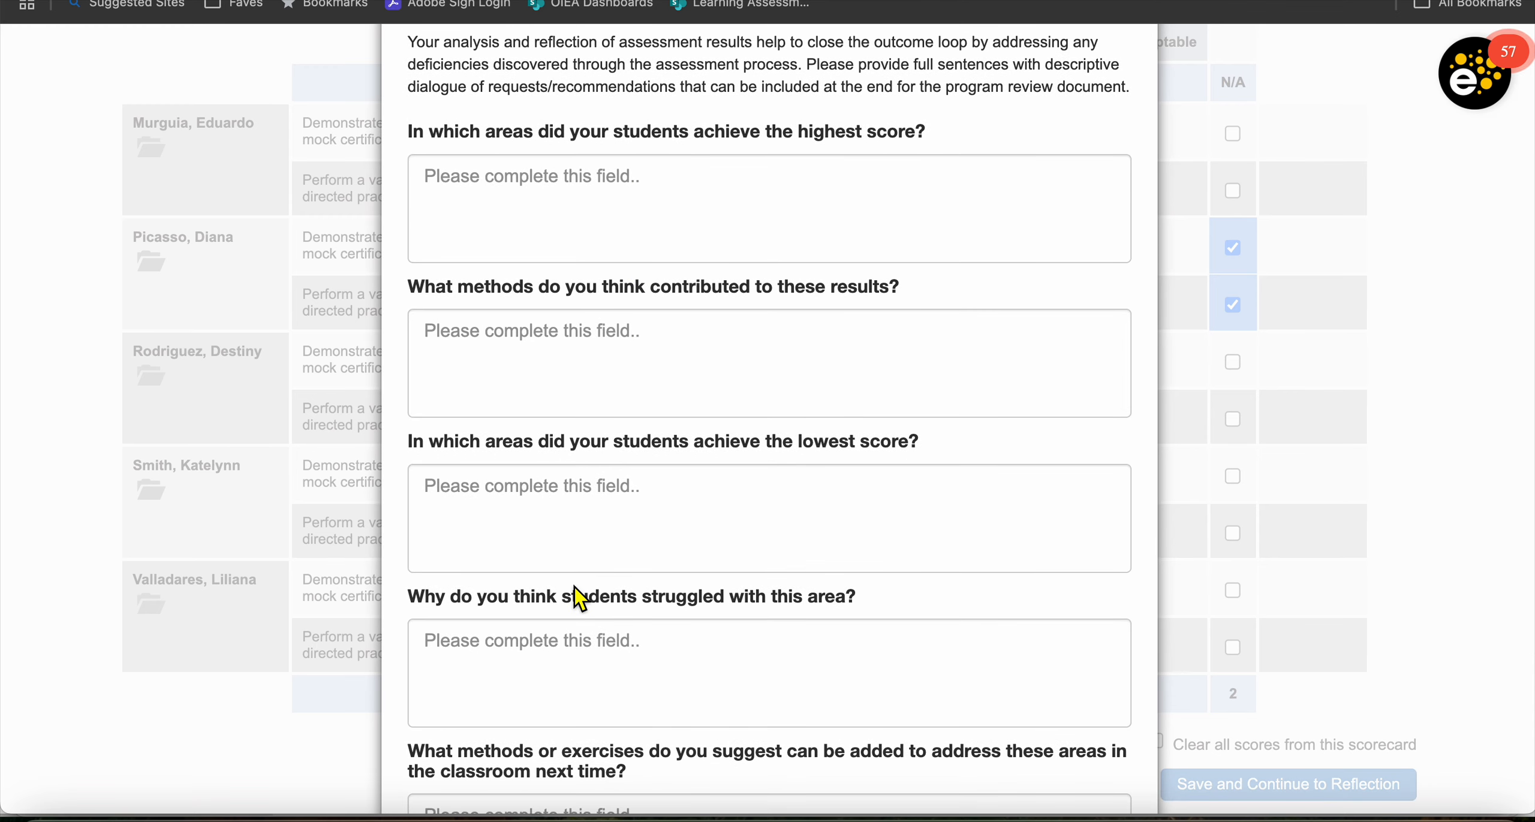
pyautogui.scroll(-5, 578, 597)
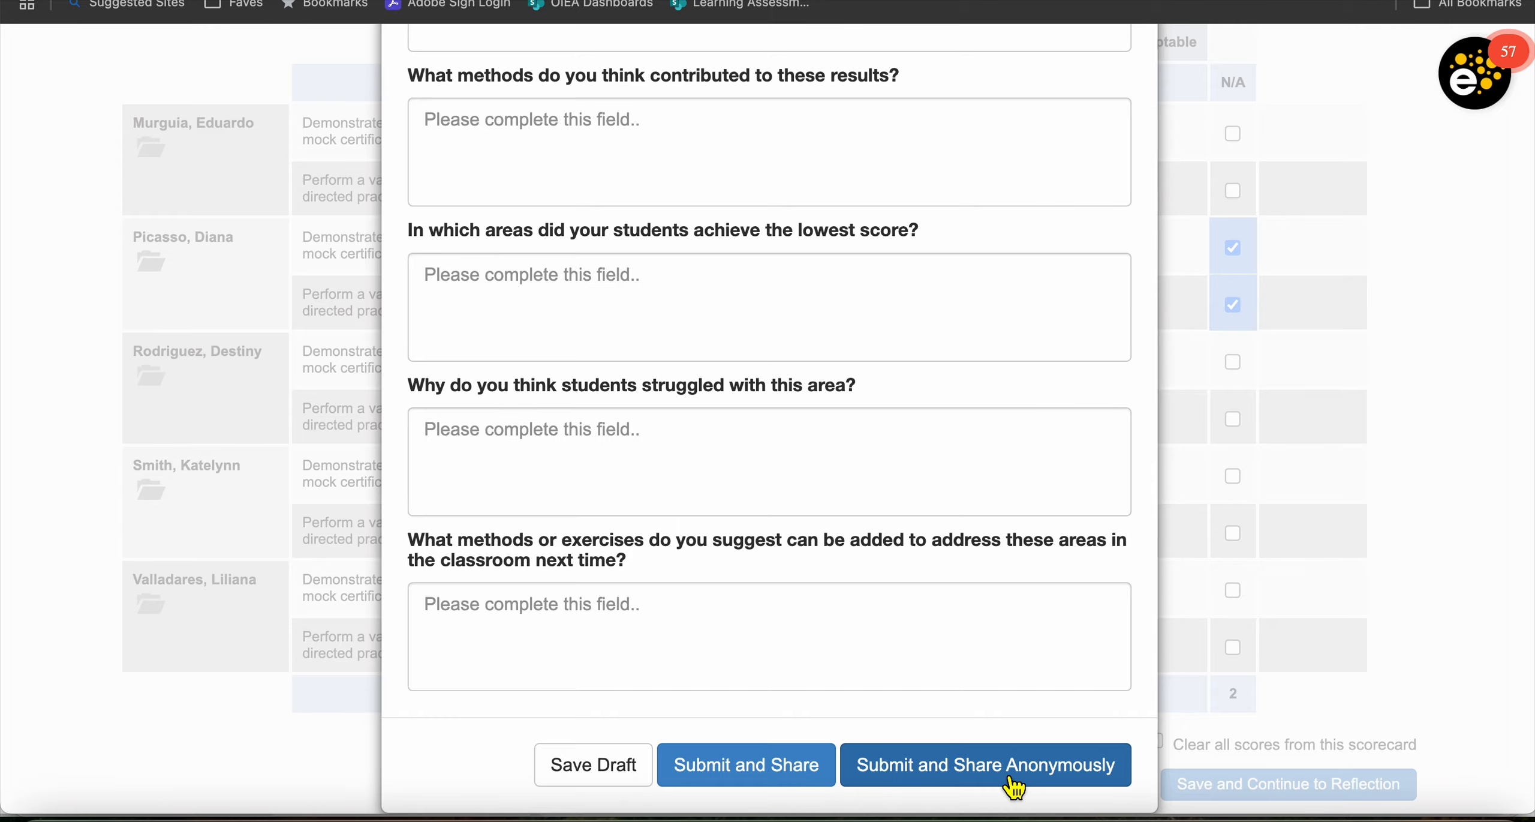
pyautogui.click(771, 774)
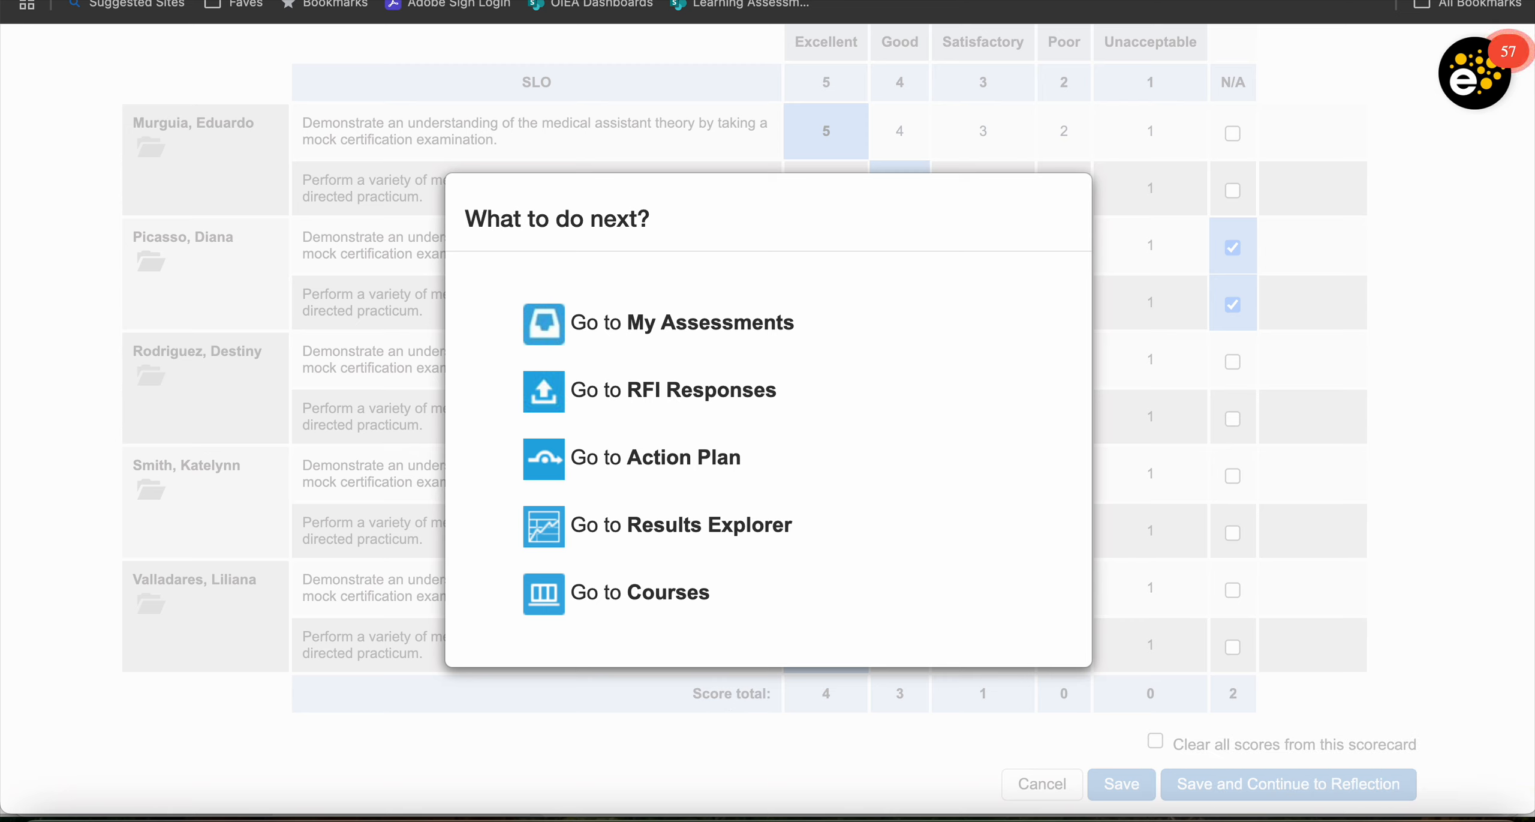
pyautogui.hotkey('ctrl', 'Tab')
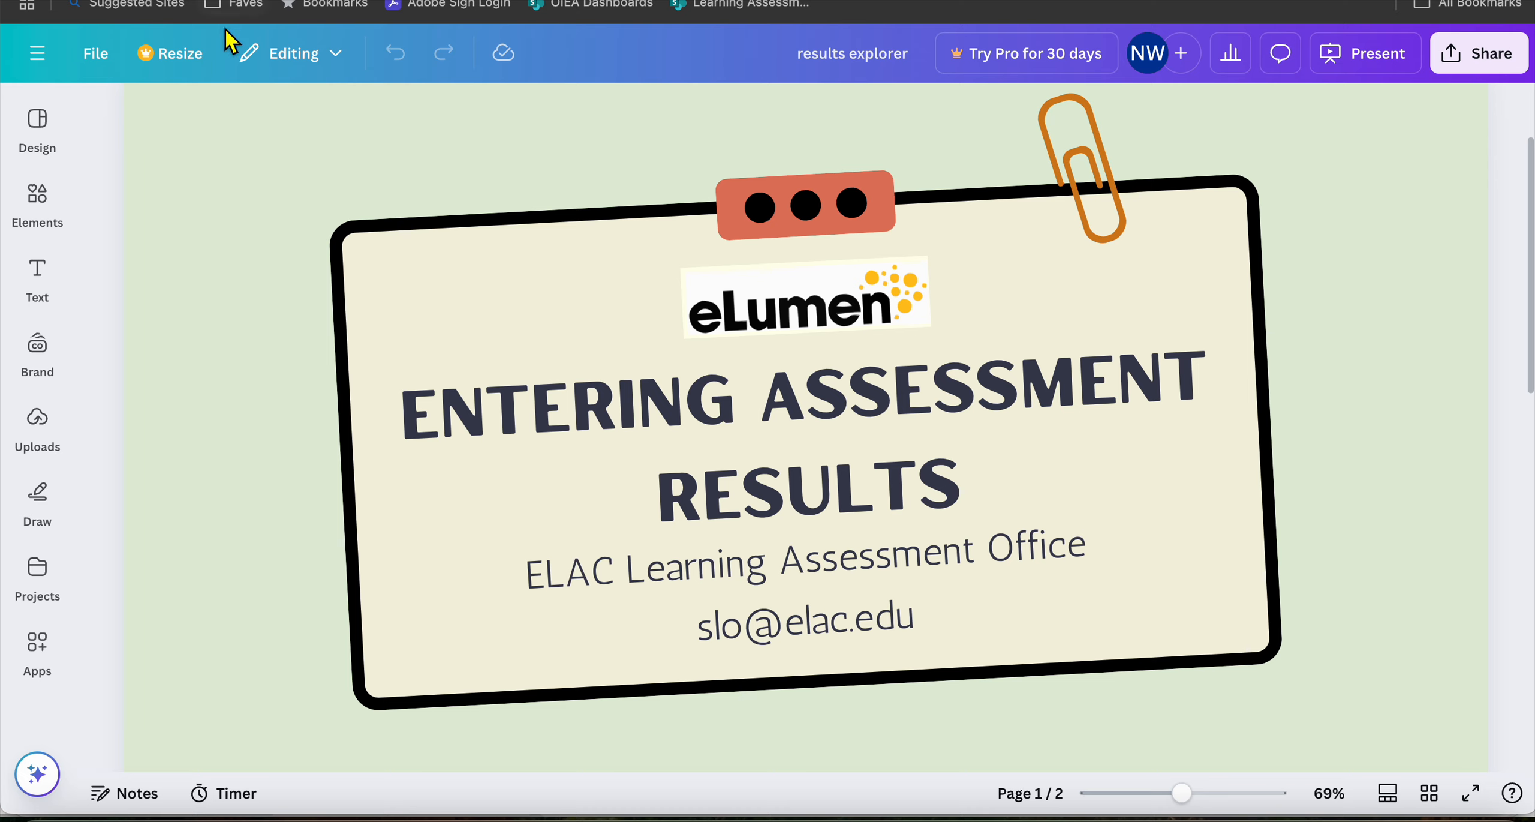